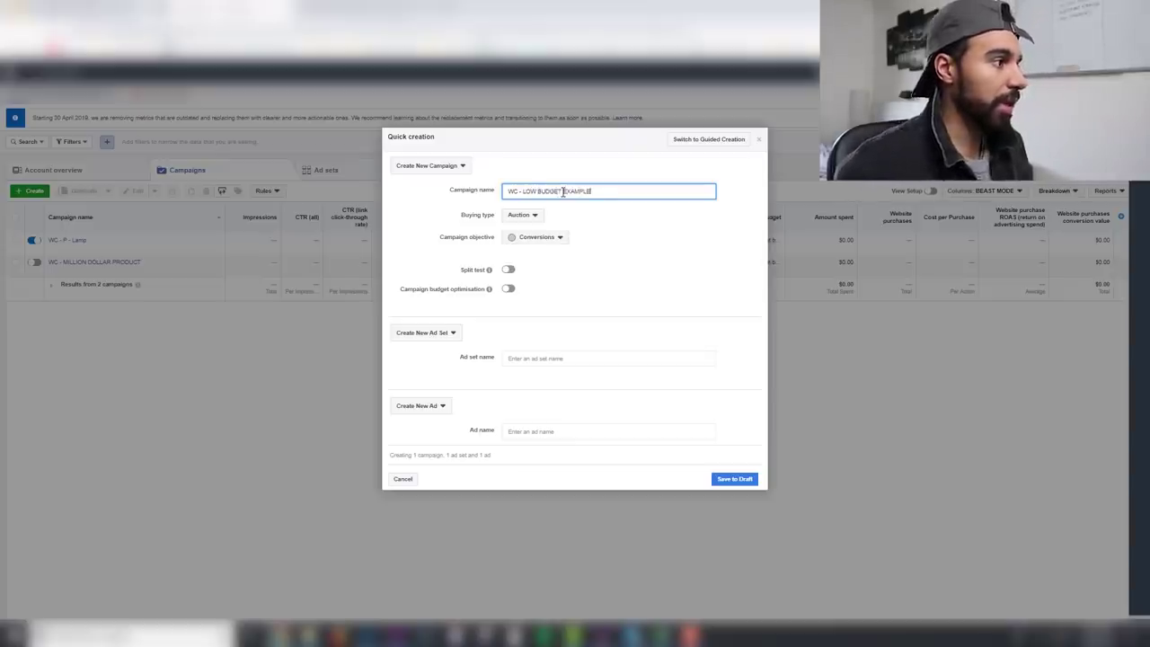
# Keep the Conversions objective, name the ad set 'TOP ENG - 25-65 (NAME OF INTEREST)', and save the draft
pyautogui.click(545, 238)
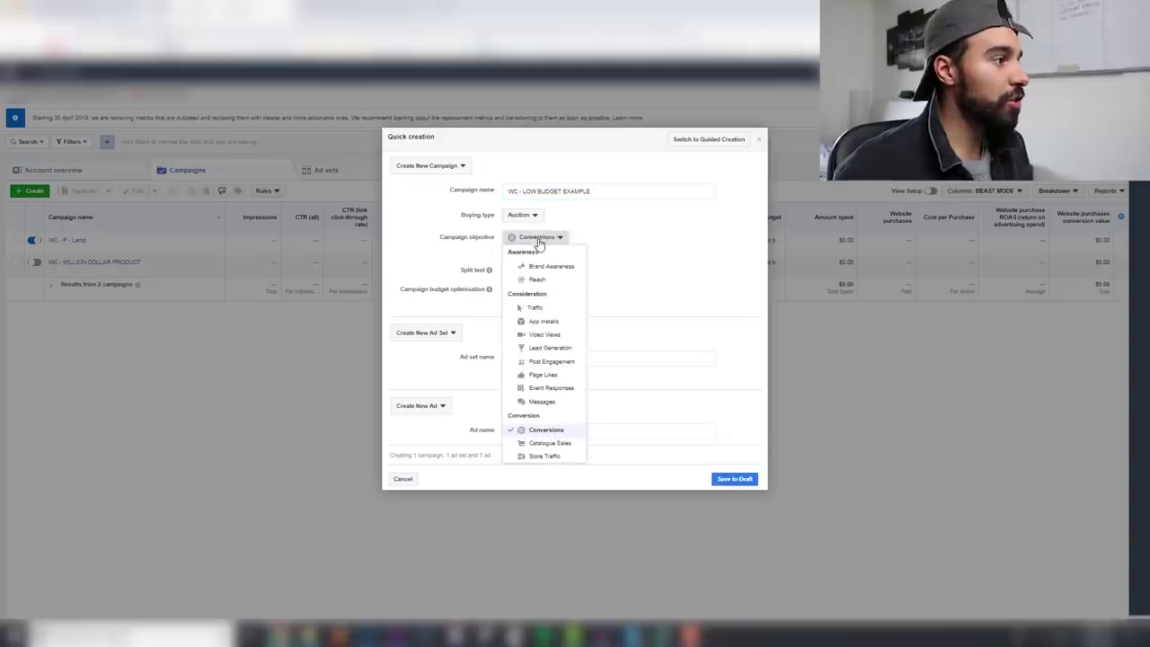
pyautogui.click(651, 271)
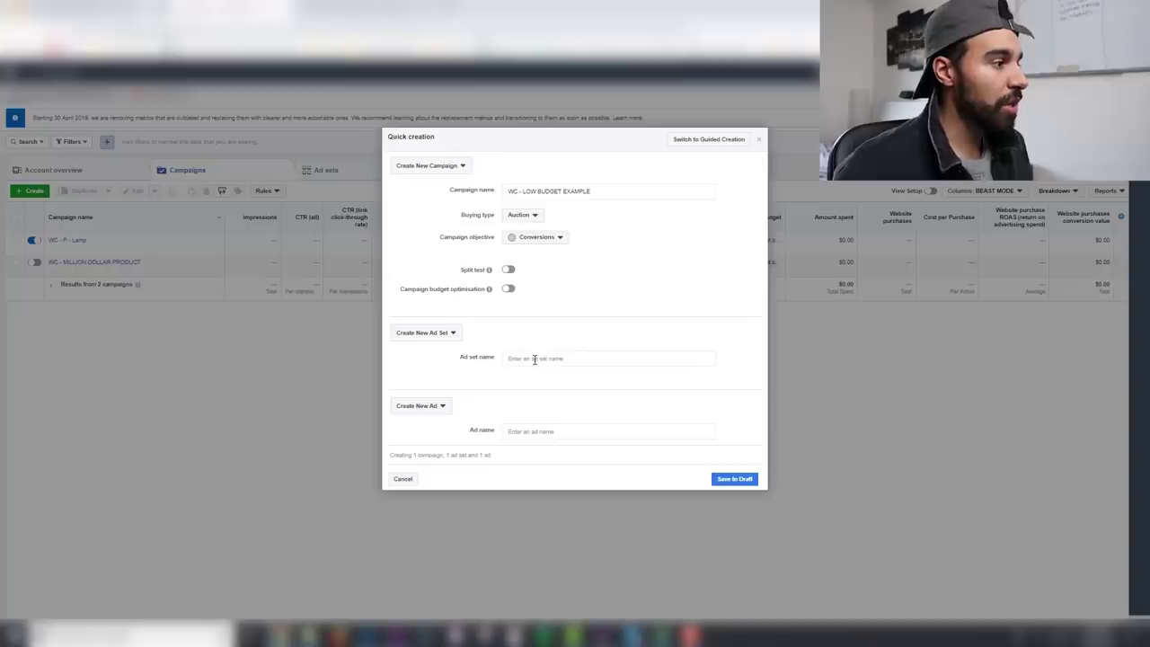
pyautogui.click(534, 359)
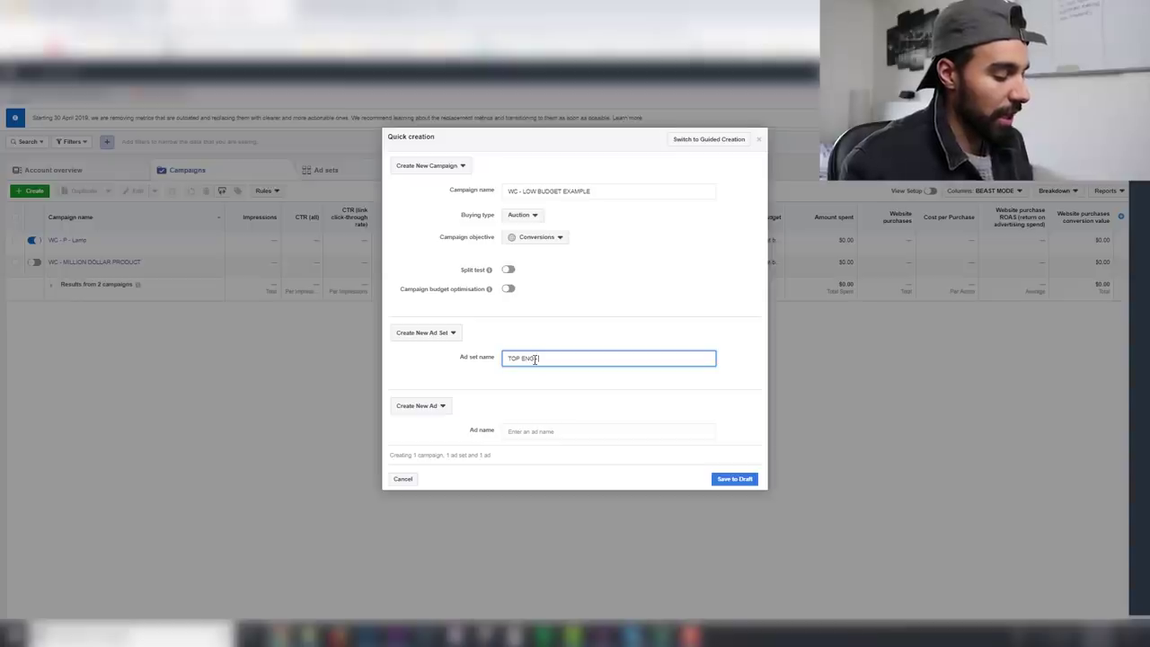
pyautogui.write('TOP ENG 25')
pyautogui.write('-65 (NAME OF INTEREST')
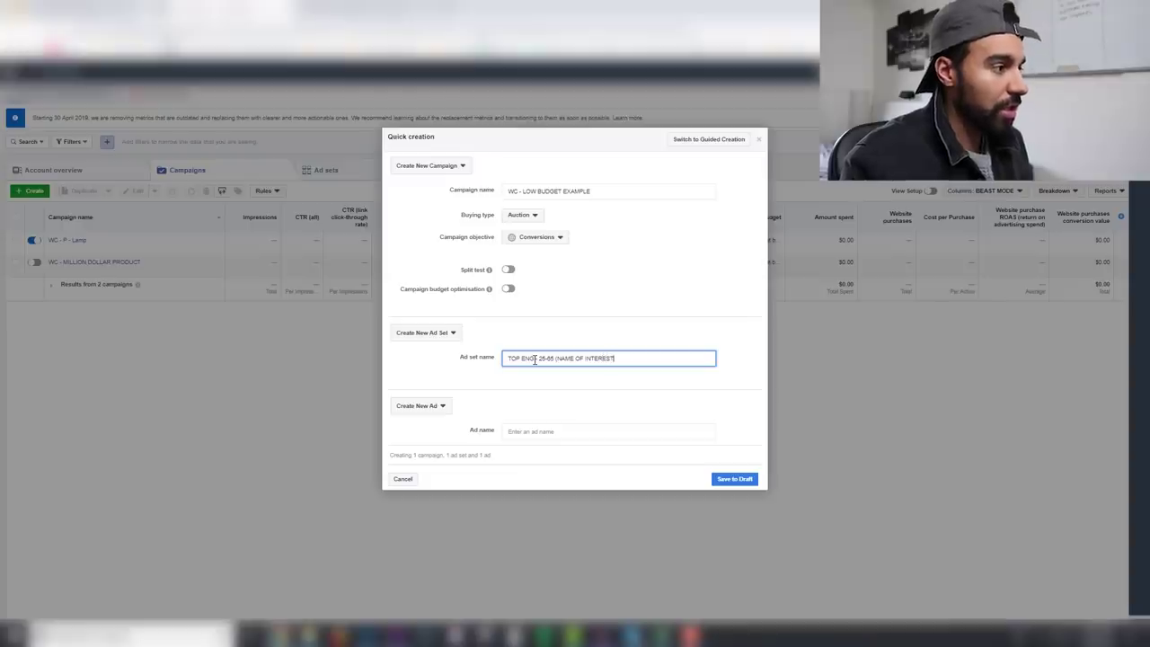
pyautogui.write(')')
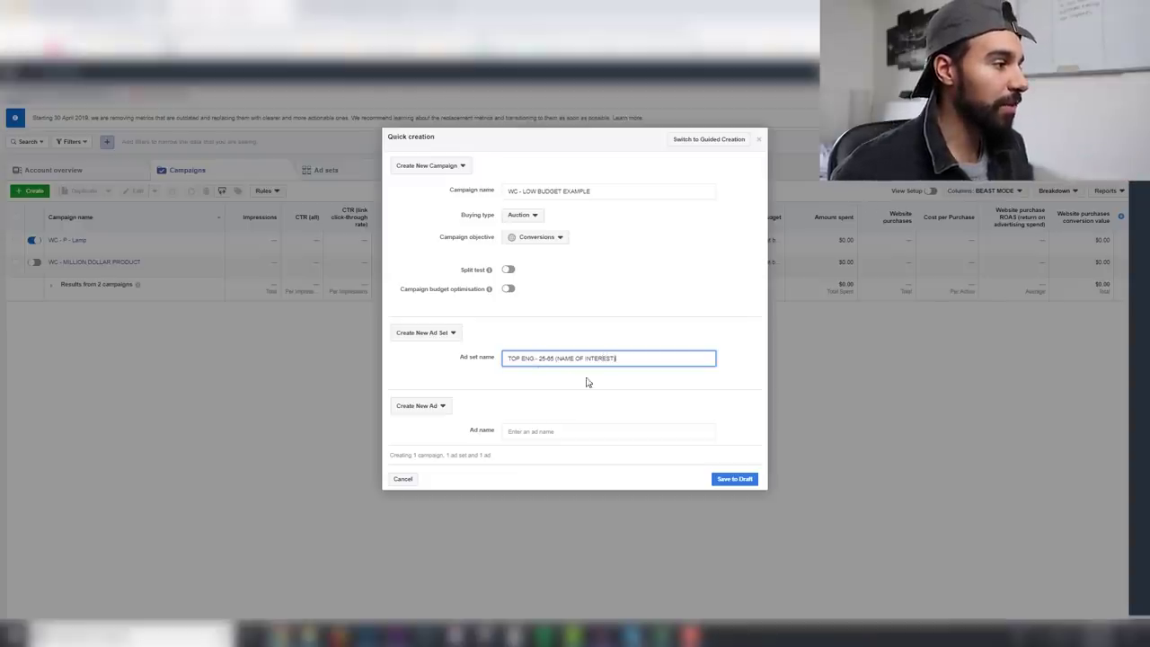
pyautogui.click(532, 439)
pyautogui.click(534, 432)
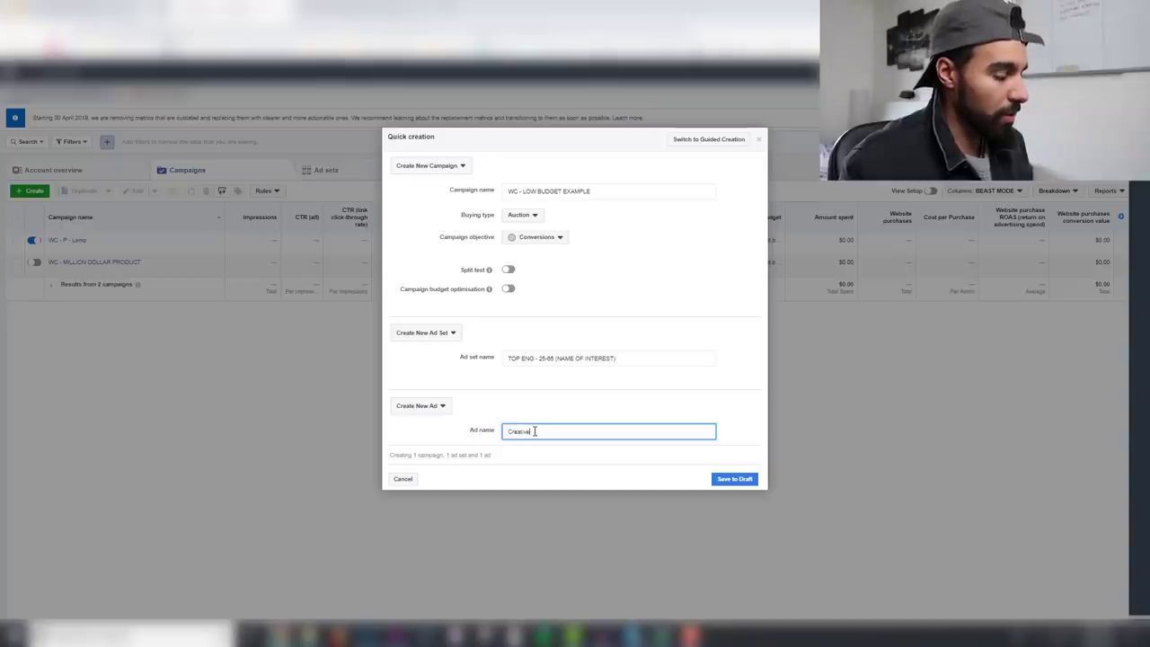
pyautogui.click(738, 479)
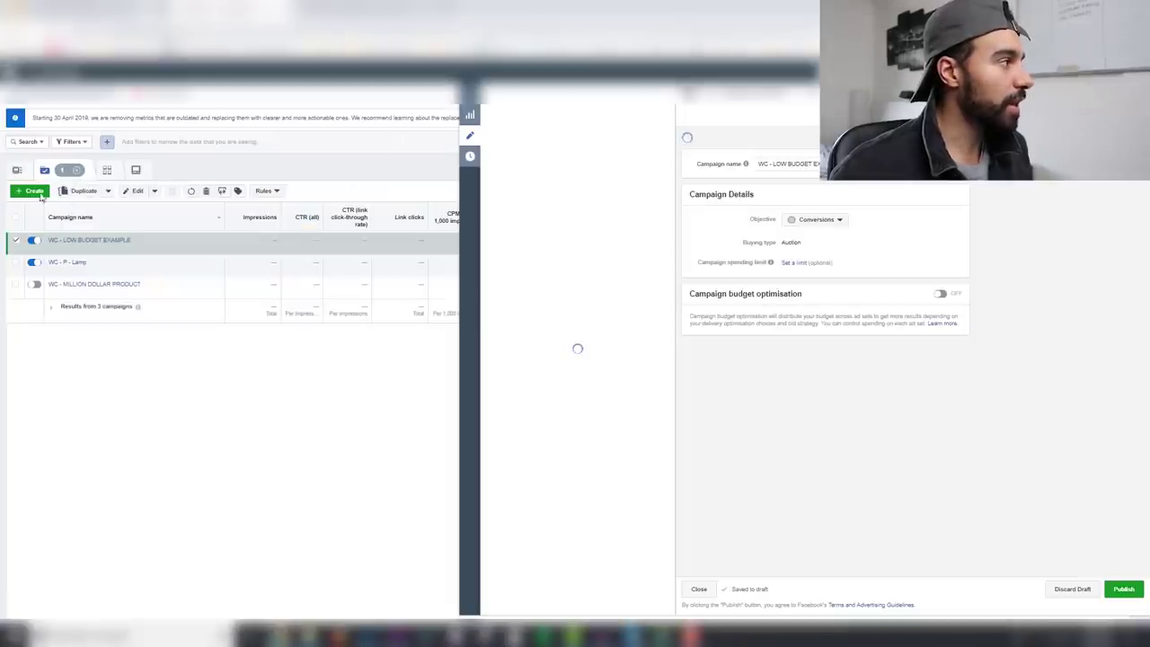
# Filter the table to the new campaign and open the TOP ENG ad set
pyautogui.click(72, 141)
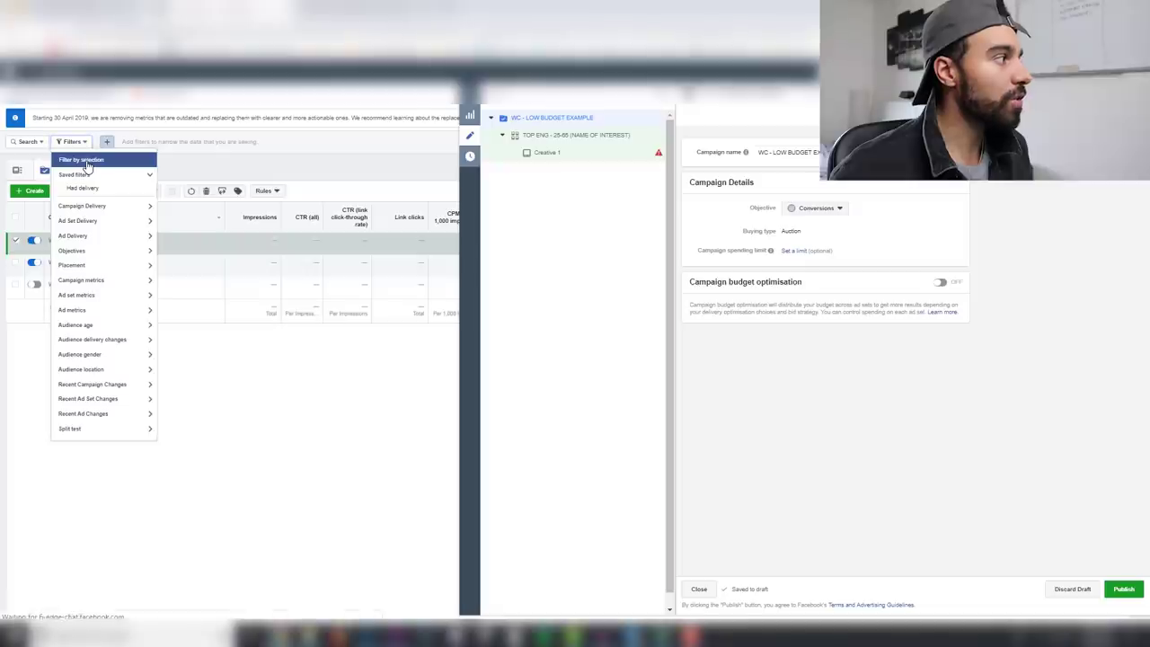
pyautogui.click(85, 161)
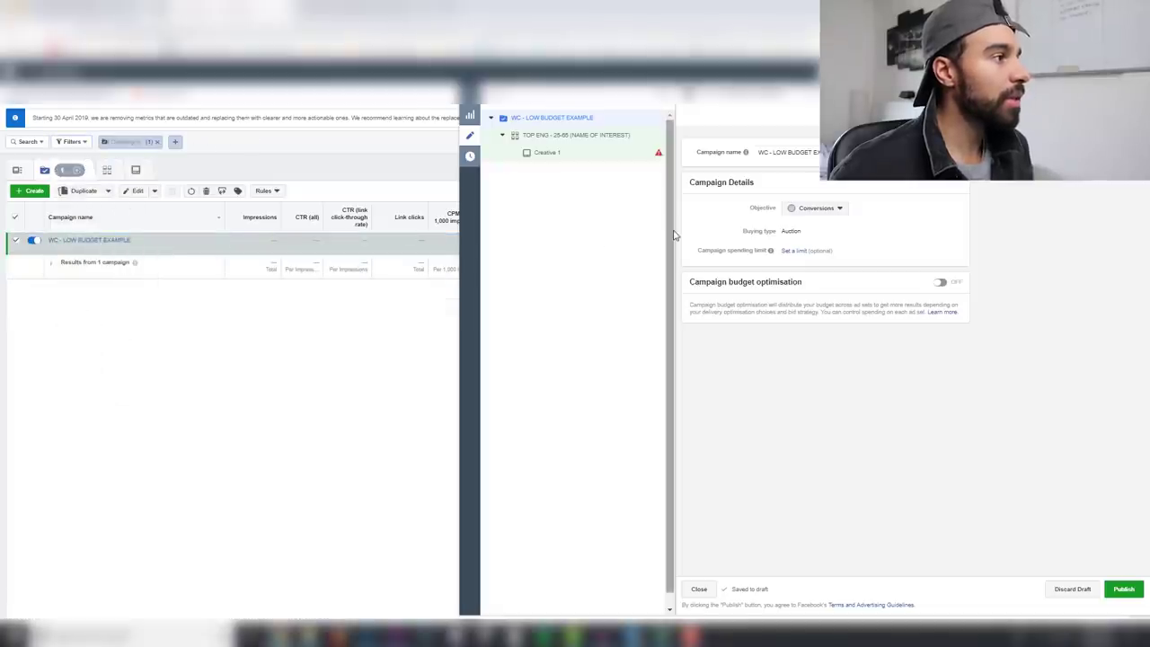
pyautogui.click(582, 137)
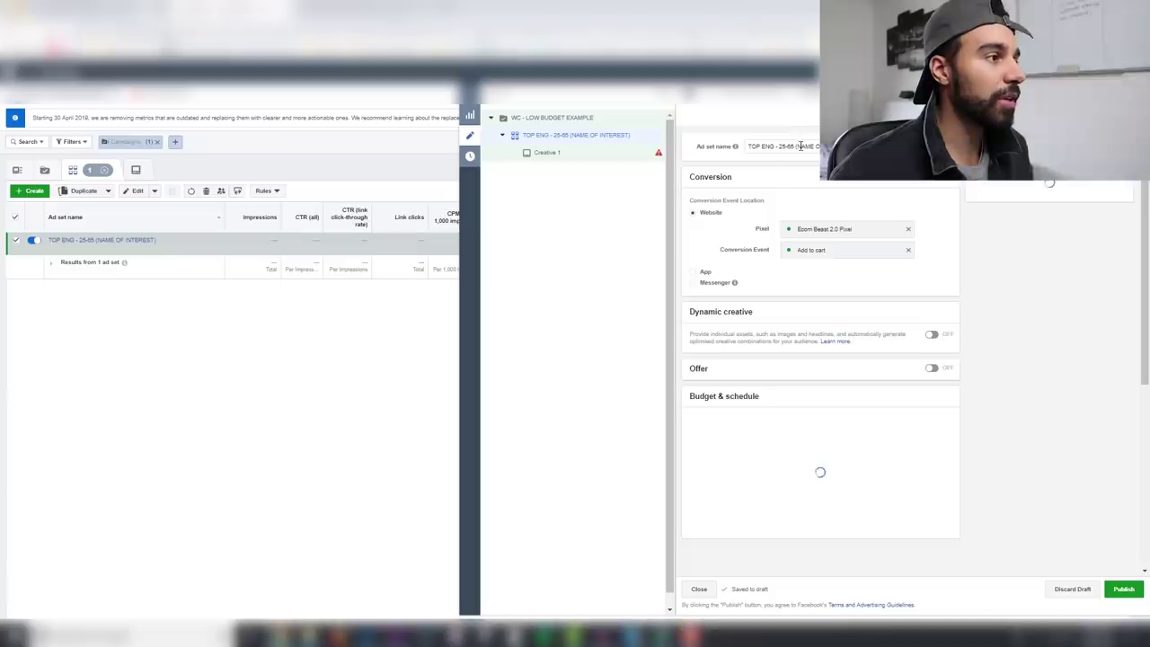
# Check the (NAME OF INTEREST) placeholder in the ad set name, leaving it unchanged
pyautogui.click(797, 147)
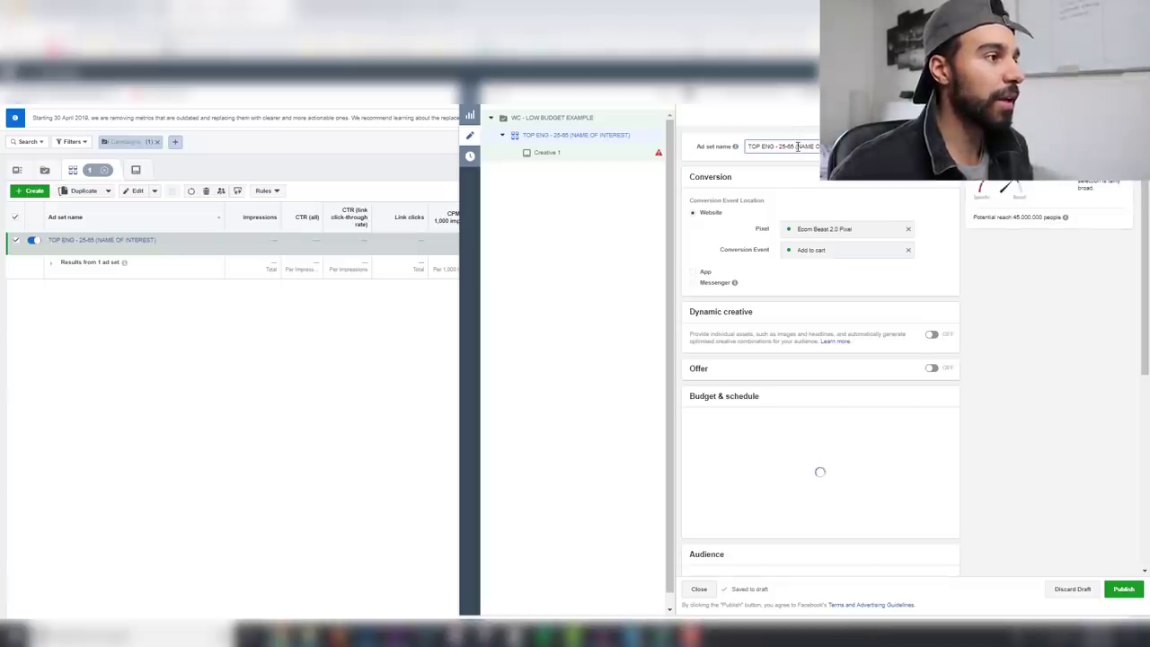
pyautogui.moveTo(796, 147); pyautogui.dragTo(845, 147)
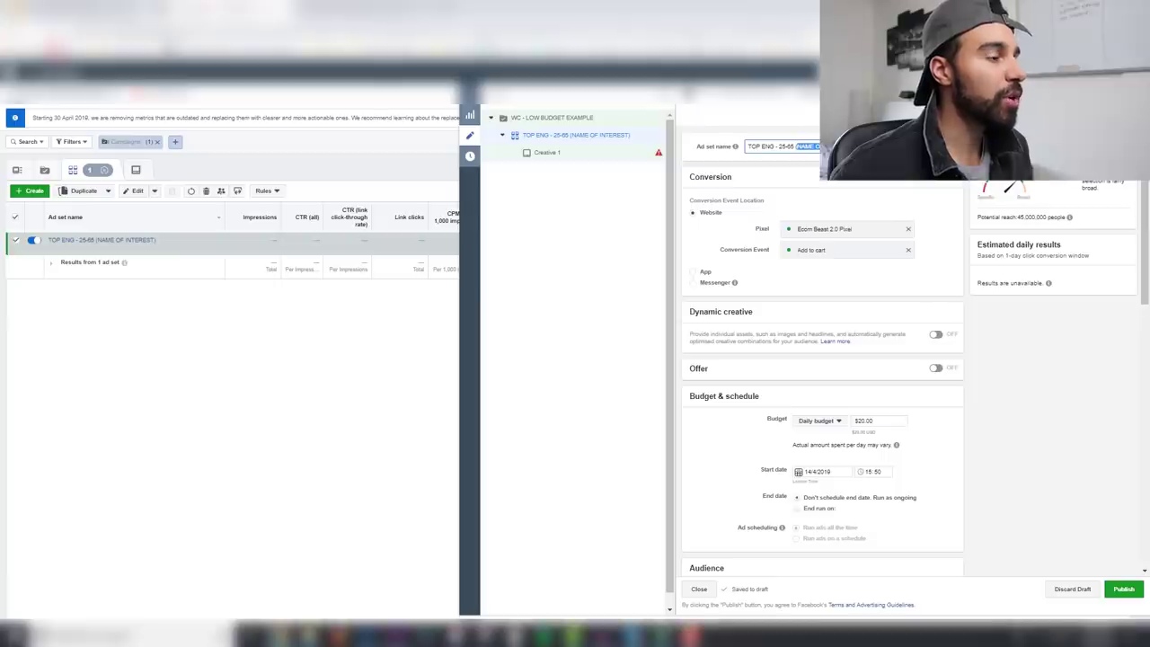
pyautogui.click(840, 183)
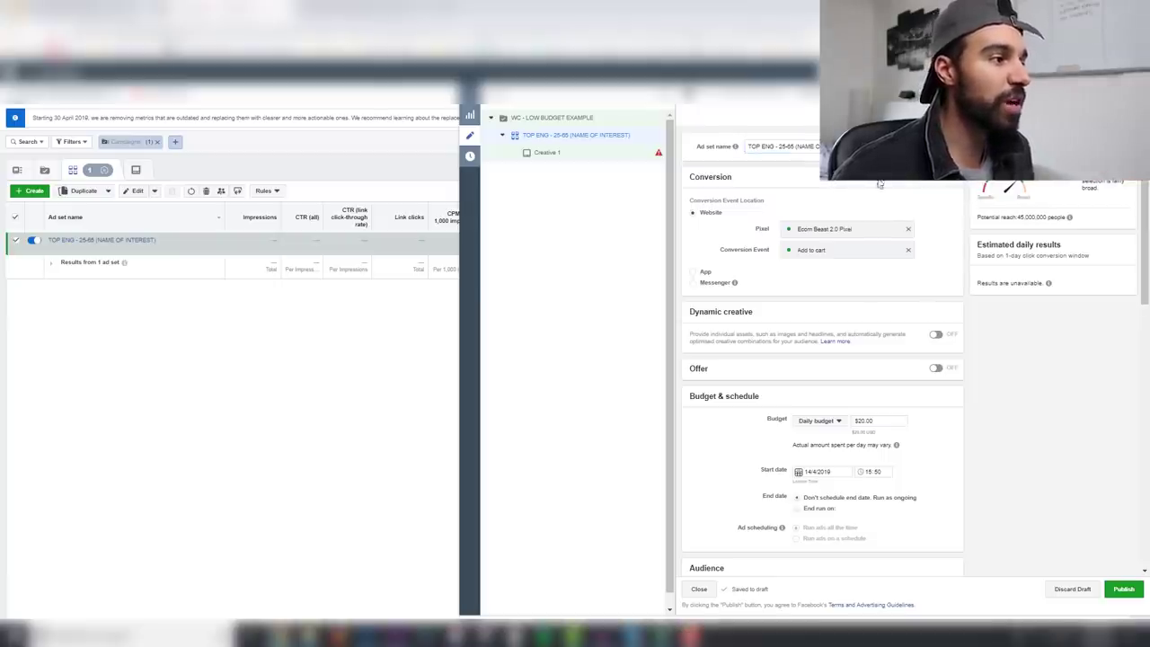
pyautogui.scroll(-1, 849, 200)
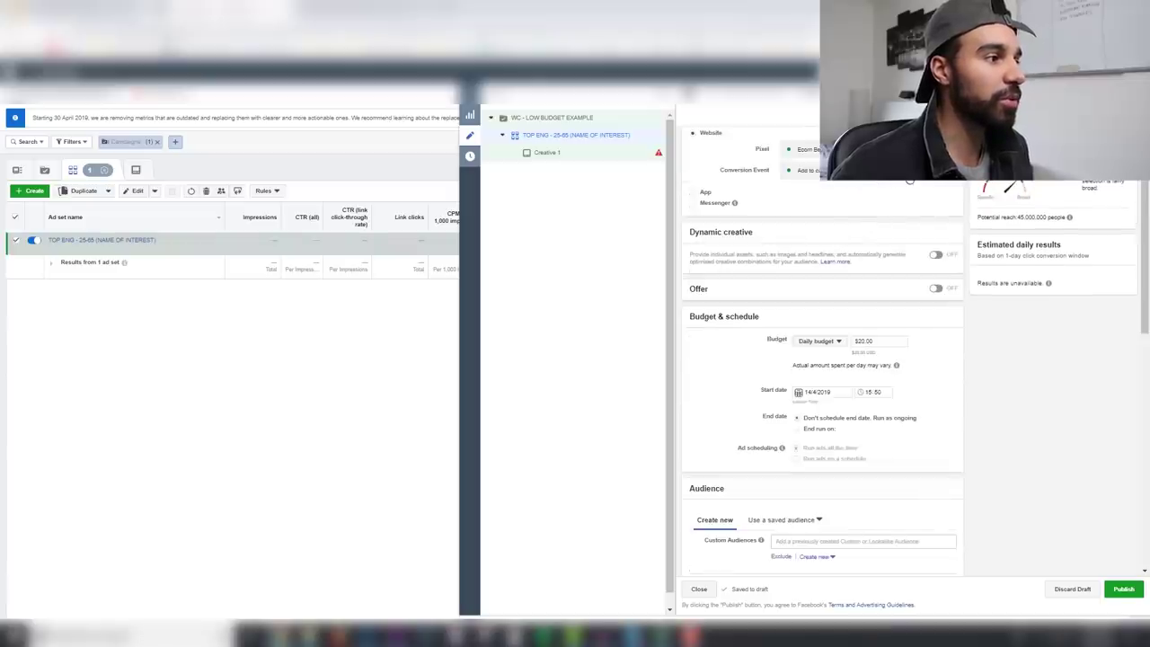
# Set the ad set's conversion event to Purchase
pyautogui.click(808, 170)
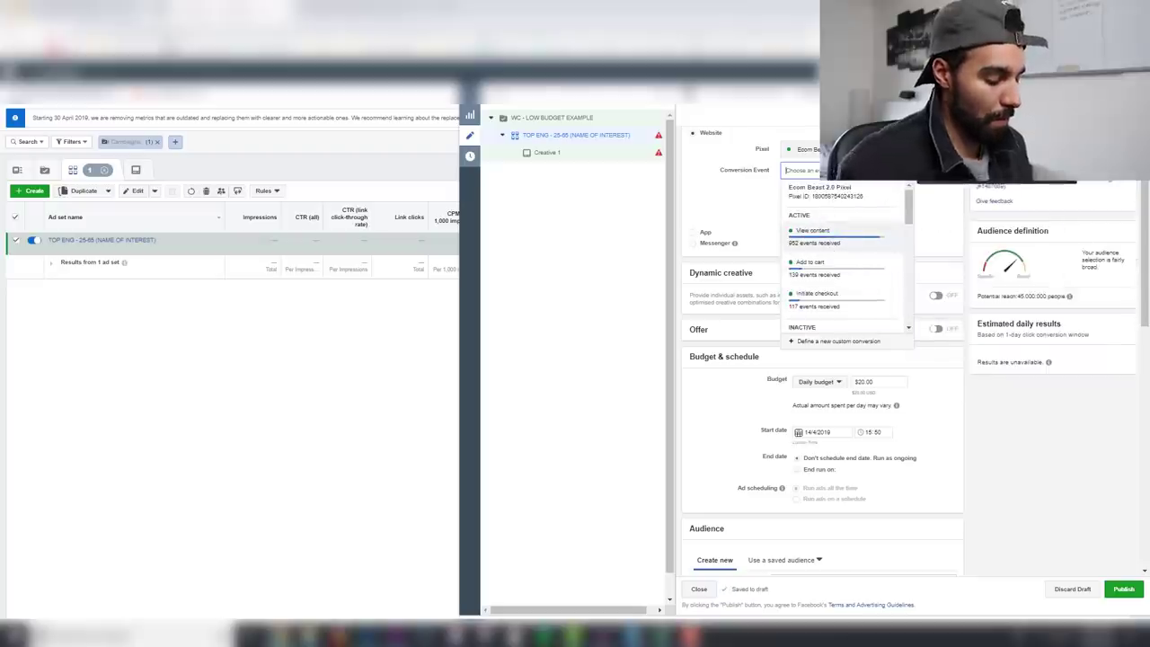
pyautogui.write('pur')
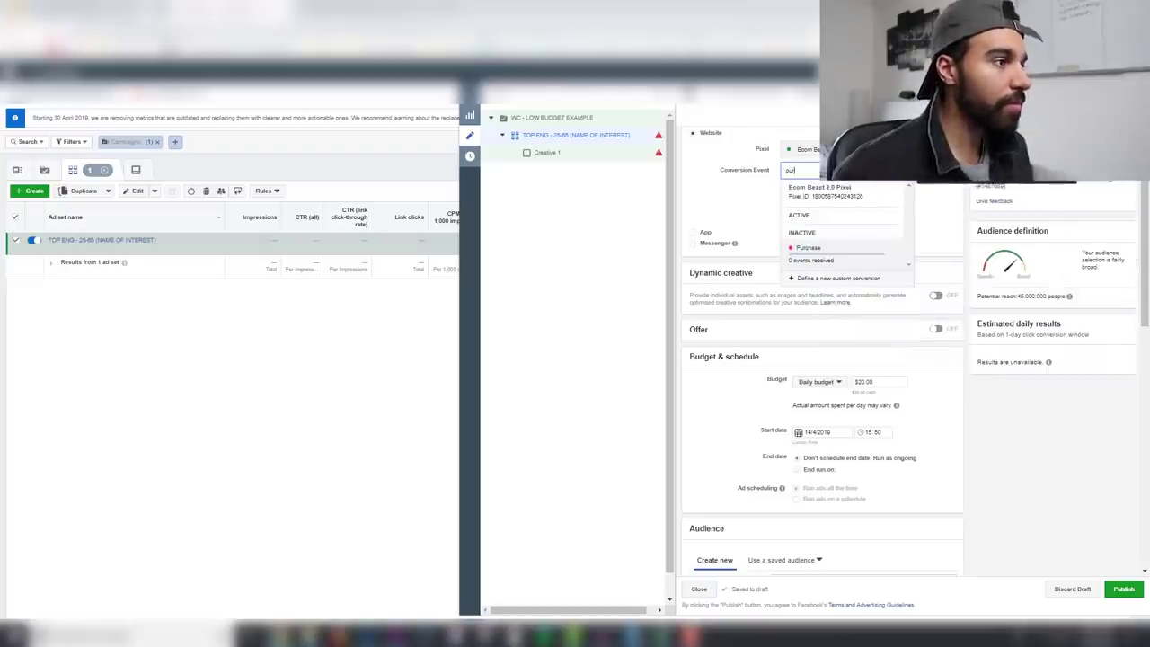
pyautogui.click(817, 257)
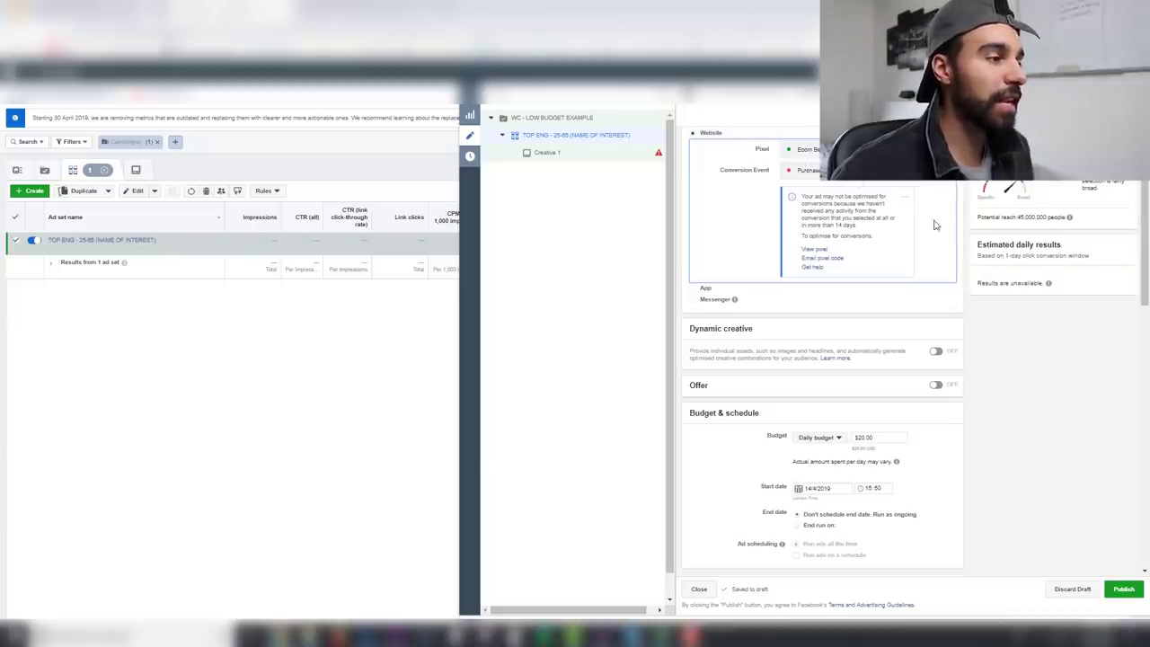
# Change the daily budget from $20.00 to $5.00
pyautogui.scroll(1, 954, 277)
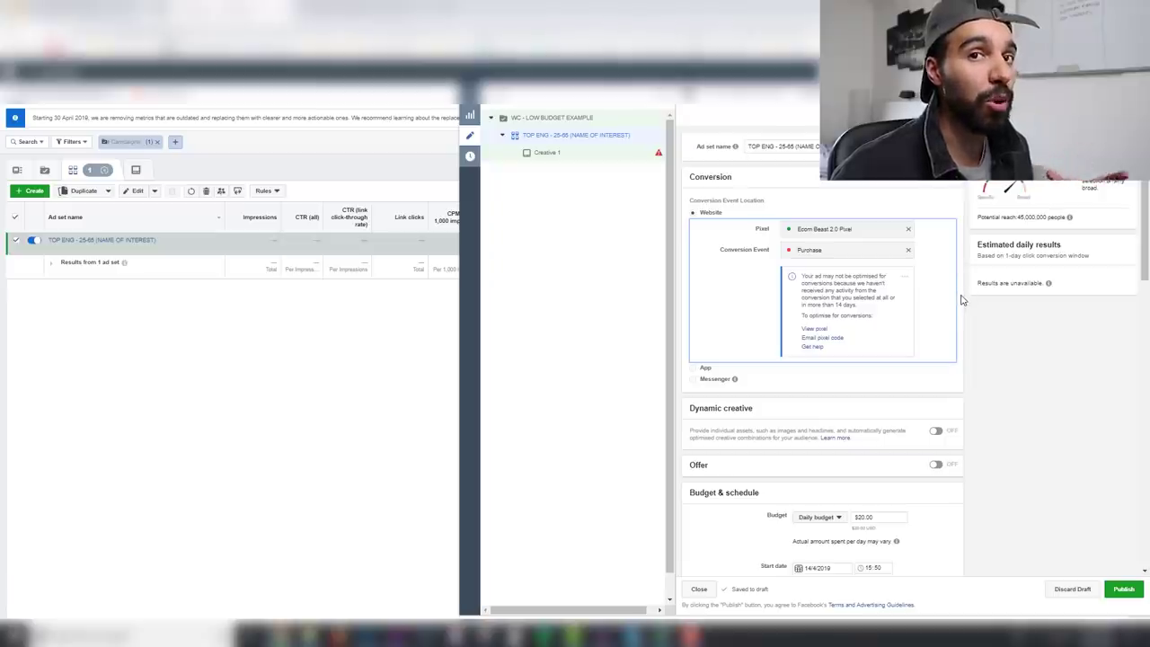
pyautogui.scroll(-1, 934, 274)
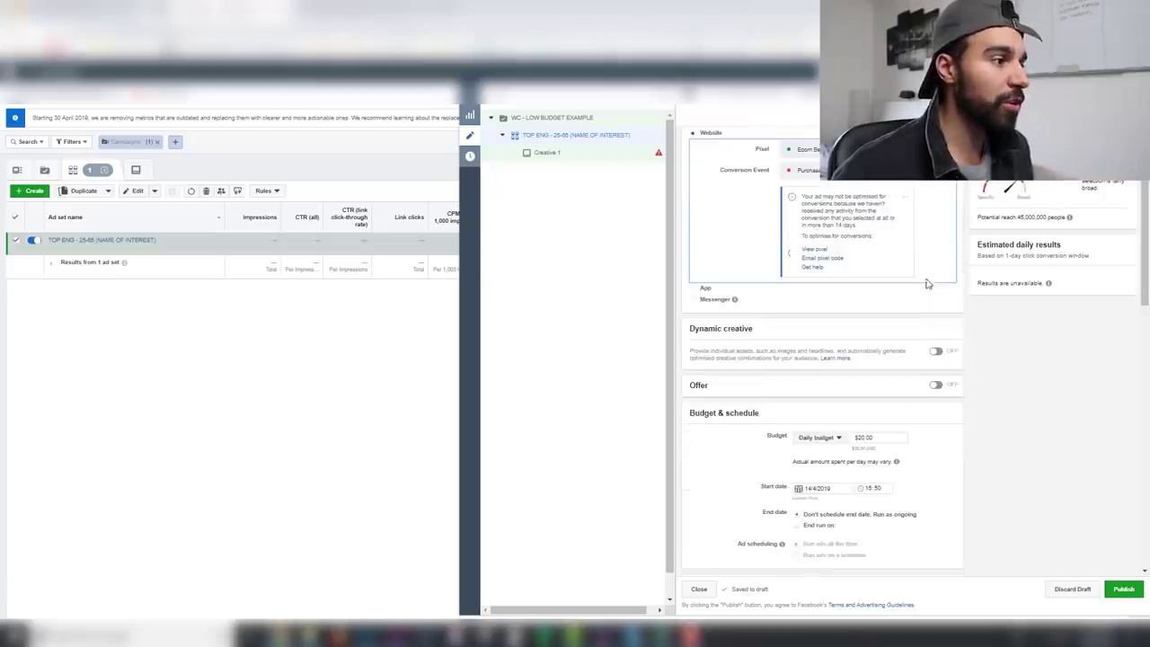
pyautogui.scroll(-2, 929, 294)
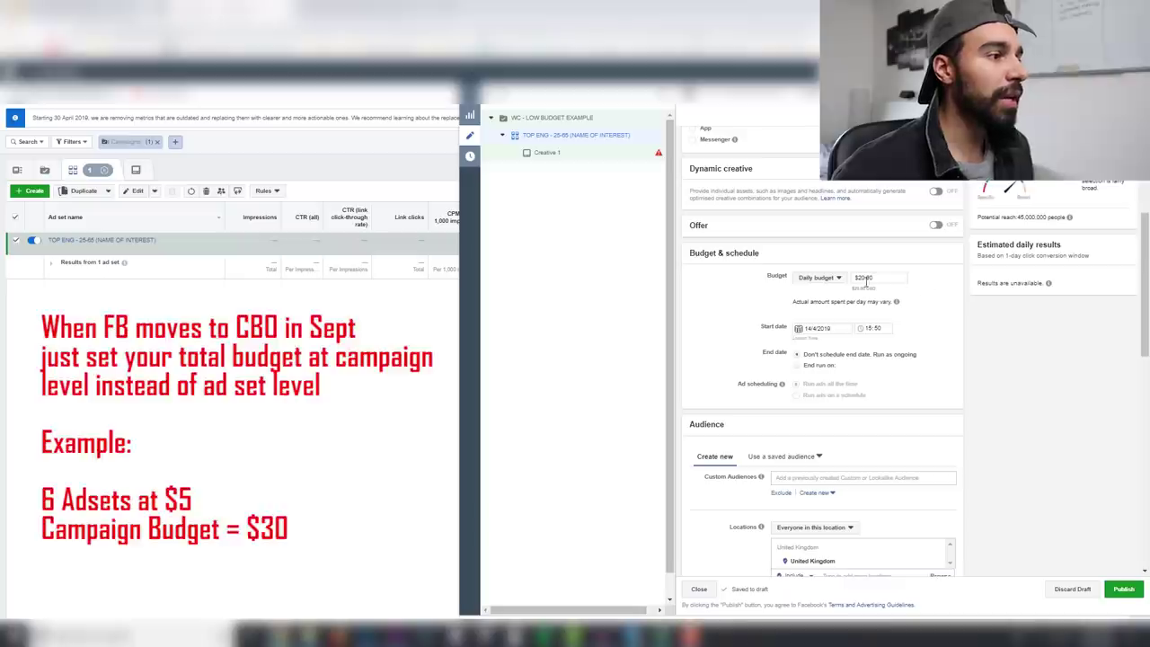
pyautogui.tripleClick(850, 280)
pyautogui.write('5')
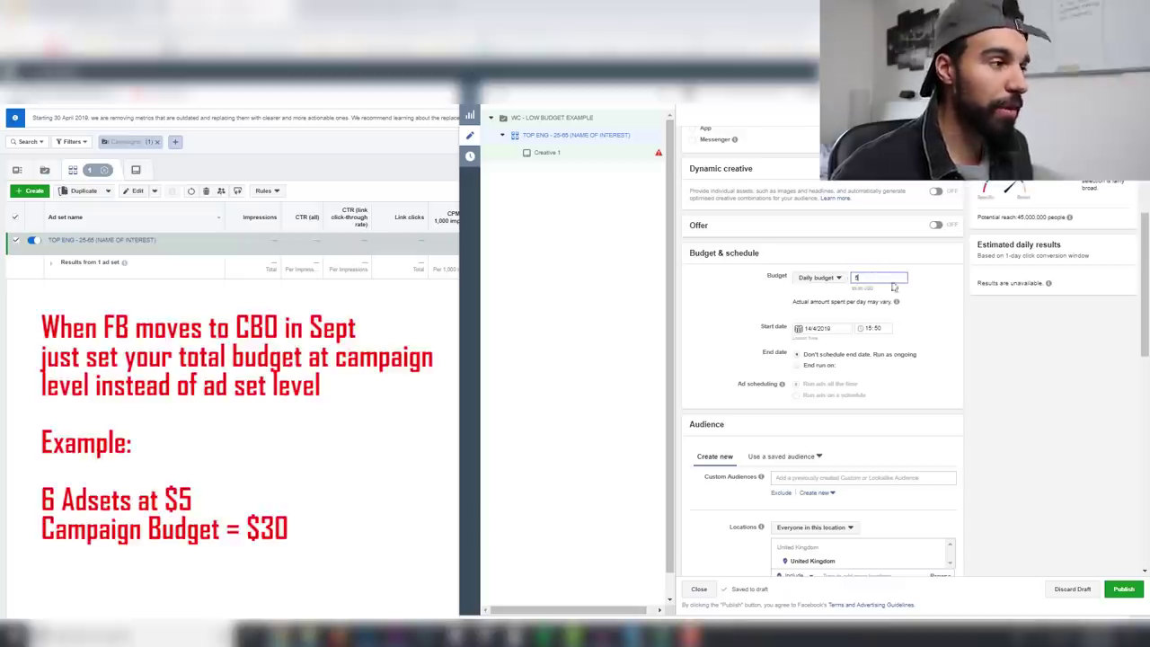
pyautogui.click(958, 284)
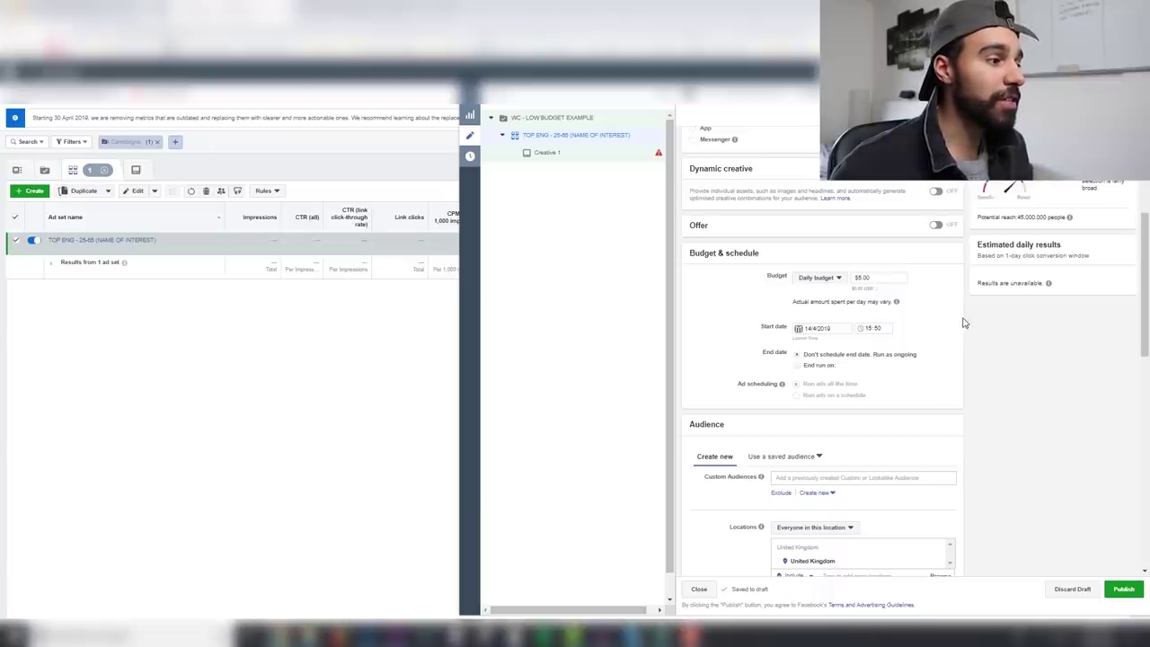
# Add the ePacket Countries saved location to the ad set's targeting
pyautogui.scroll(-5, 963, 322)
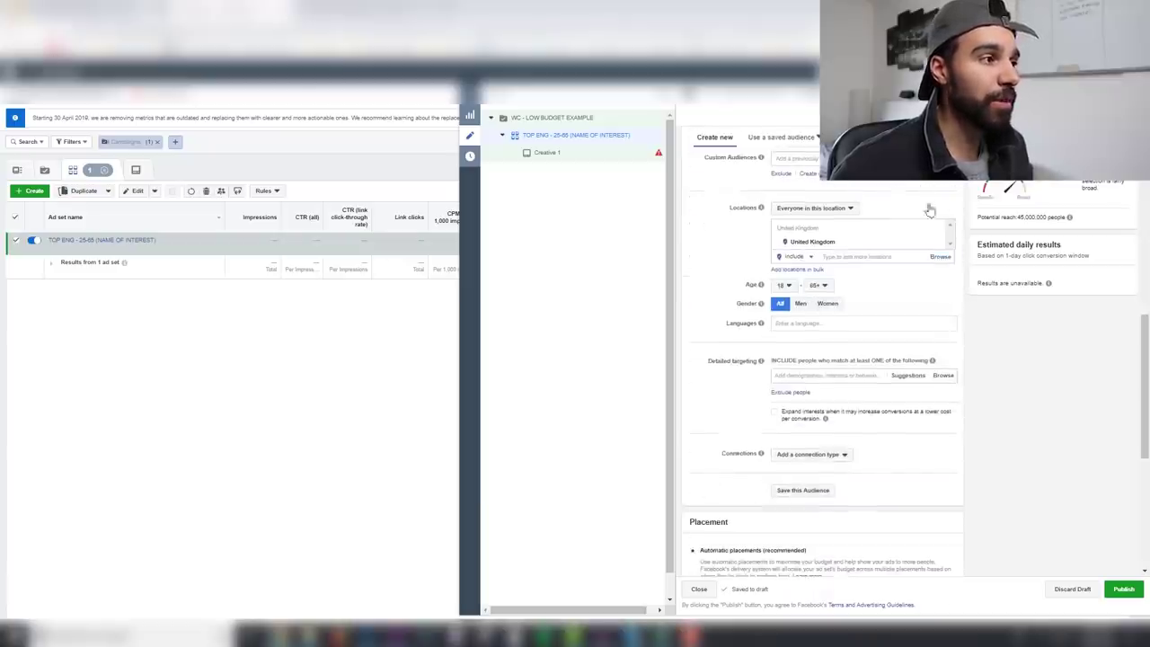
pyautogui.scroll(1, 880, 306)
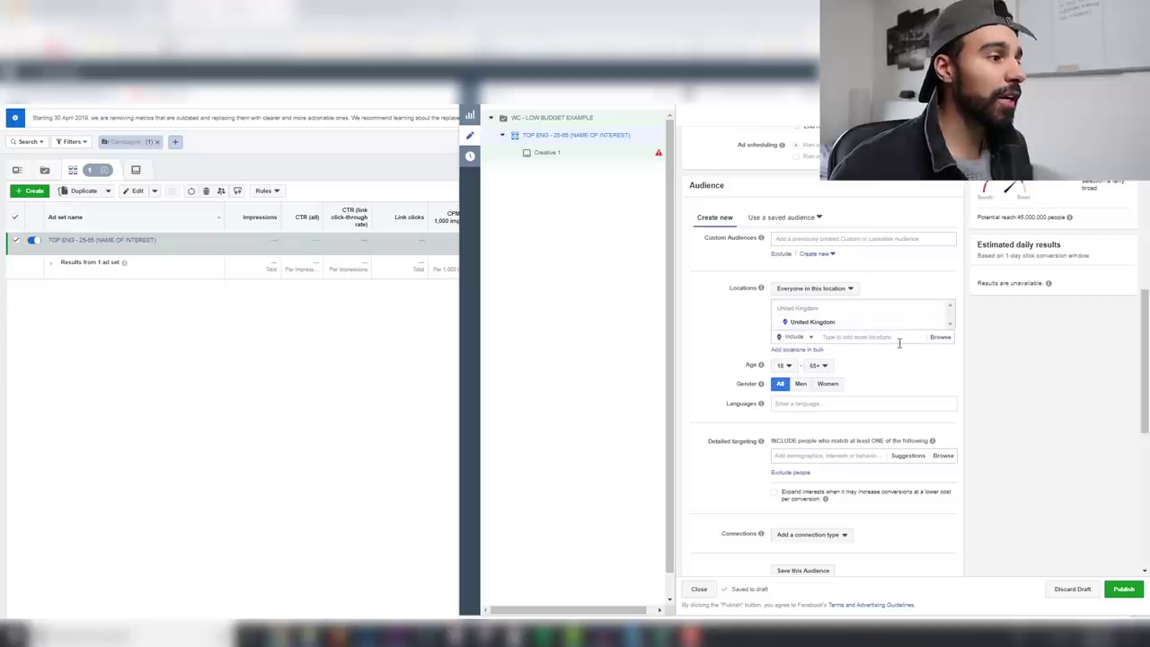
pyautogui.click(939, 339)
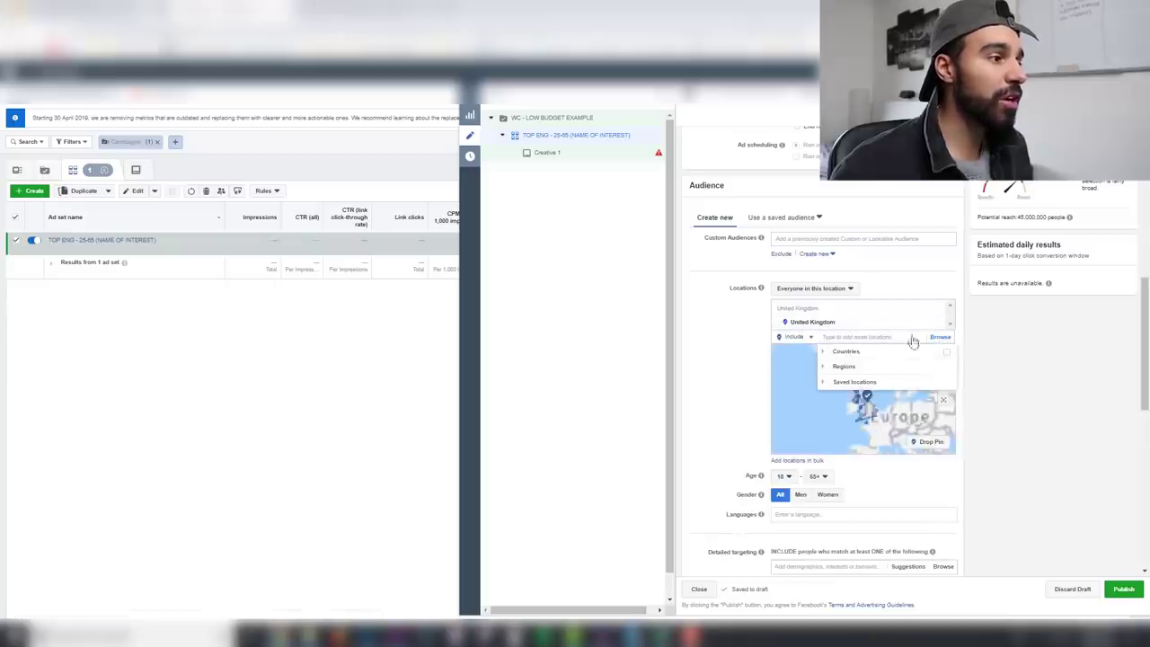
pyautogui.click(830, 382)
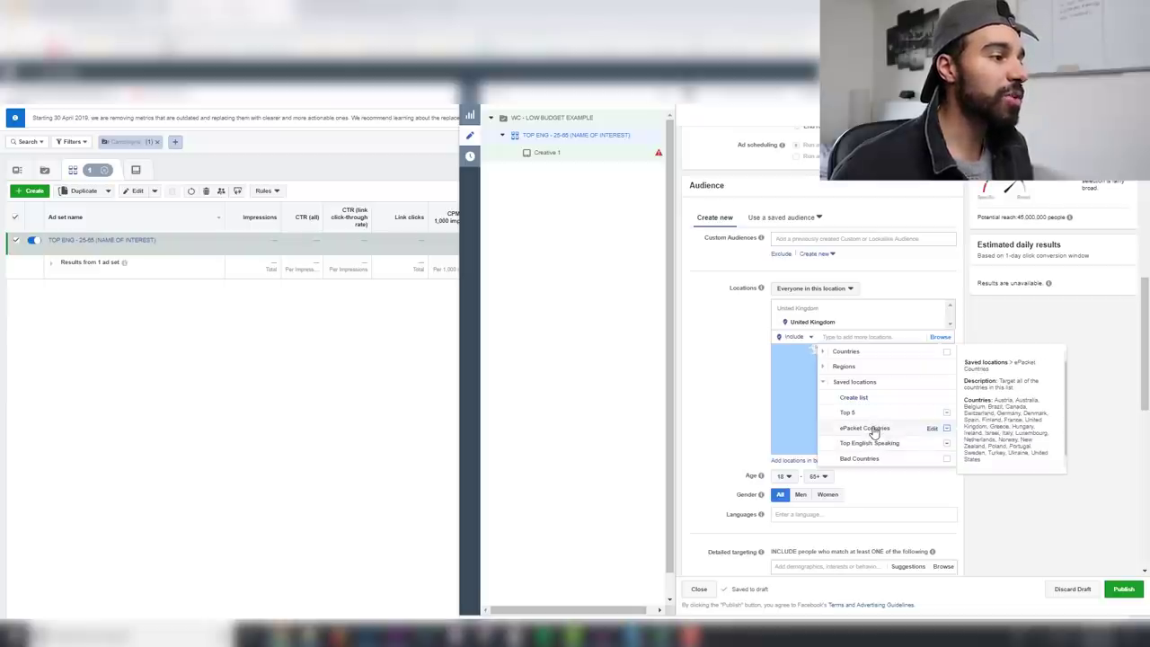
pyautogui.click(874, 430)
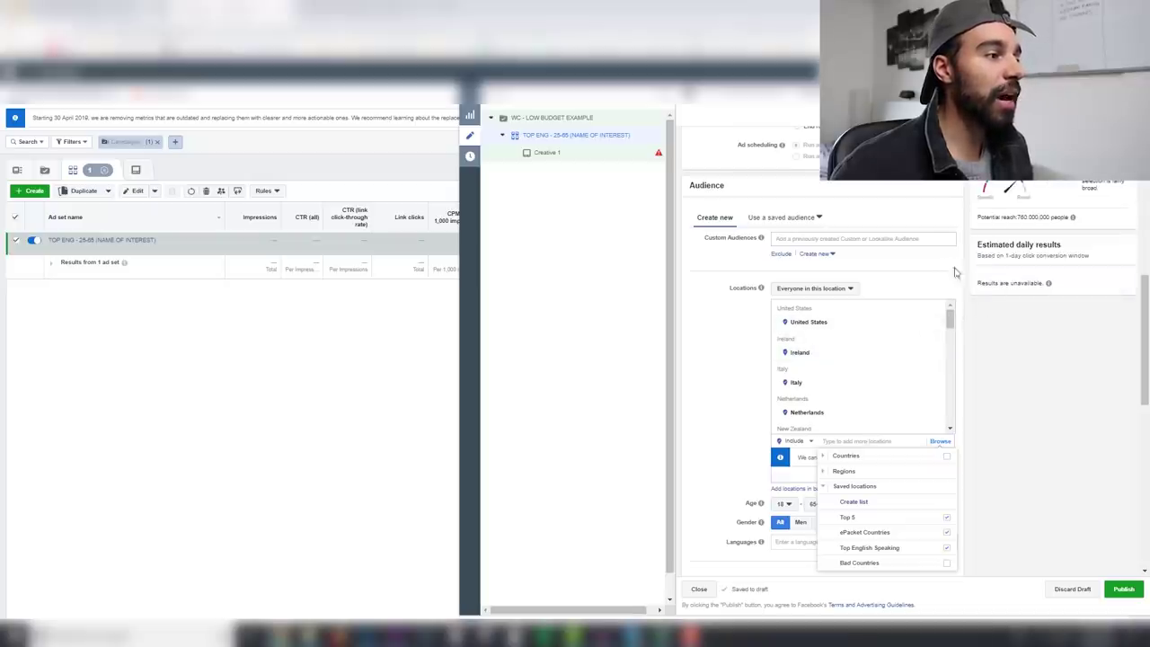
# Switch location targeting to 'People who live in this location'
pyautogui.click(744, 316)
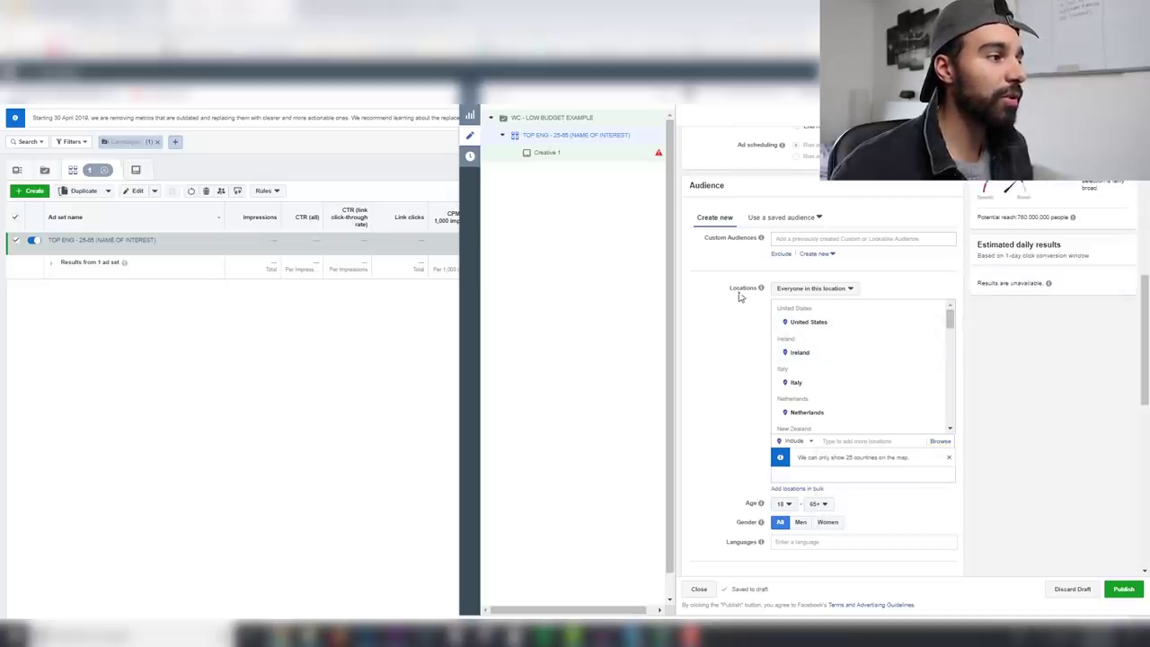
pyautogui.click(843, 290)
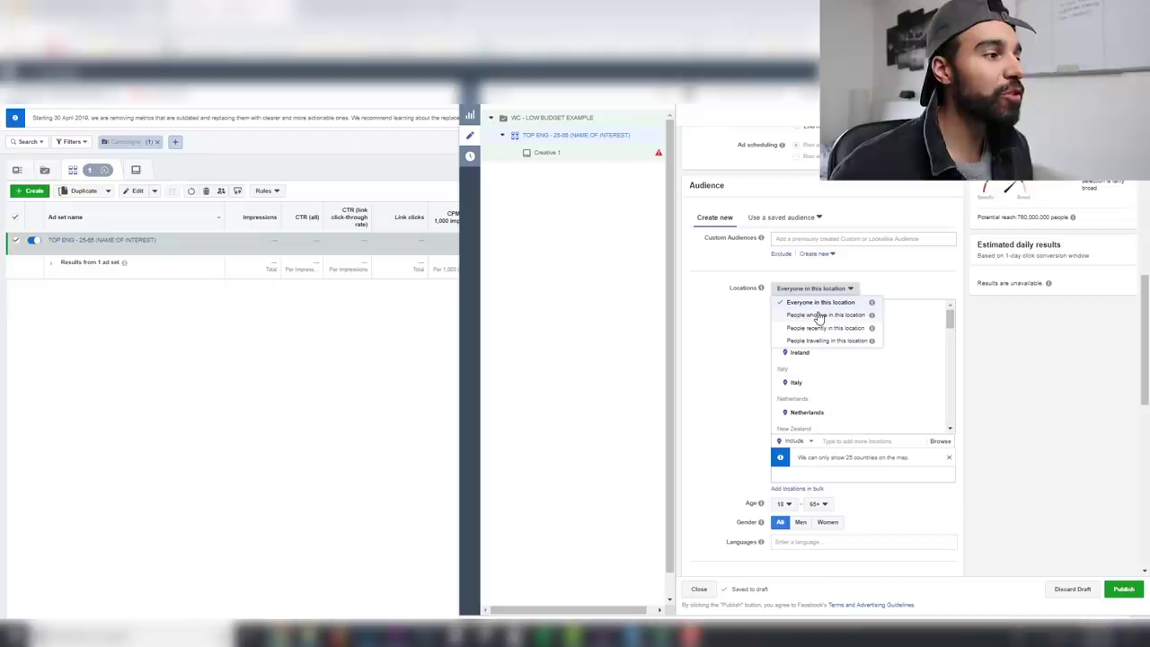
pyautogui.click(817, 316)
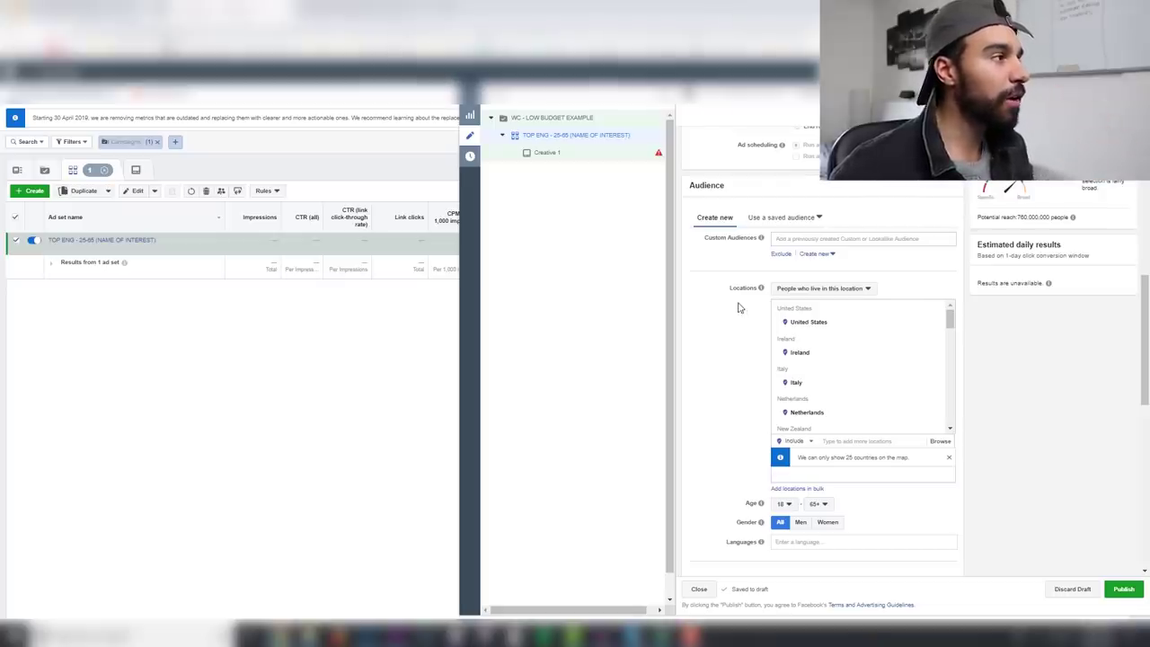
pyautogui.click(369, 14)
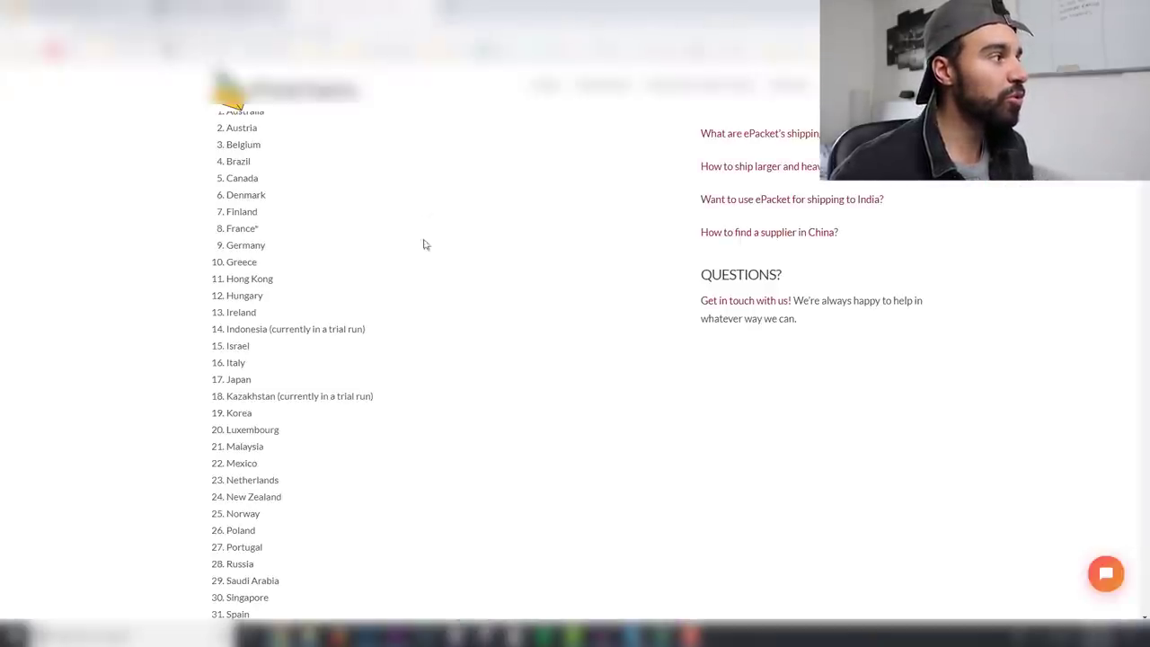
pyautogui.scroll(3, 332, 195)
pyautogui.scroll(-5, 277, 260)
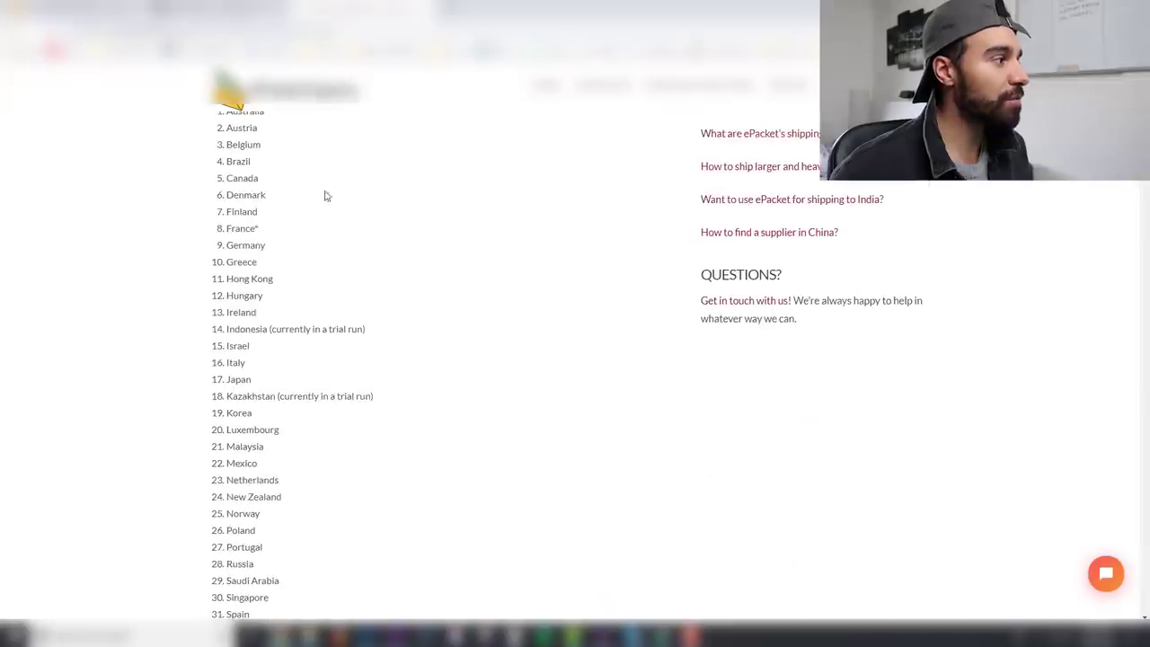
pyautogui.scroll(-1, 382, 327)
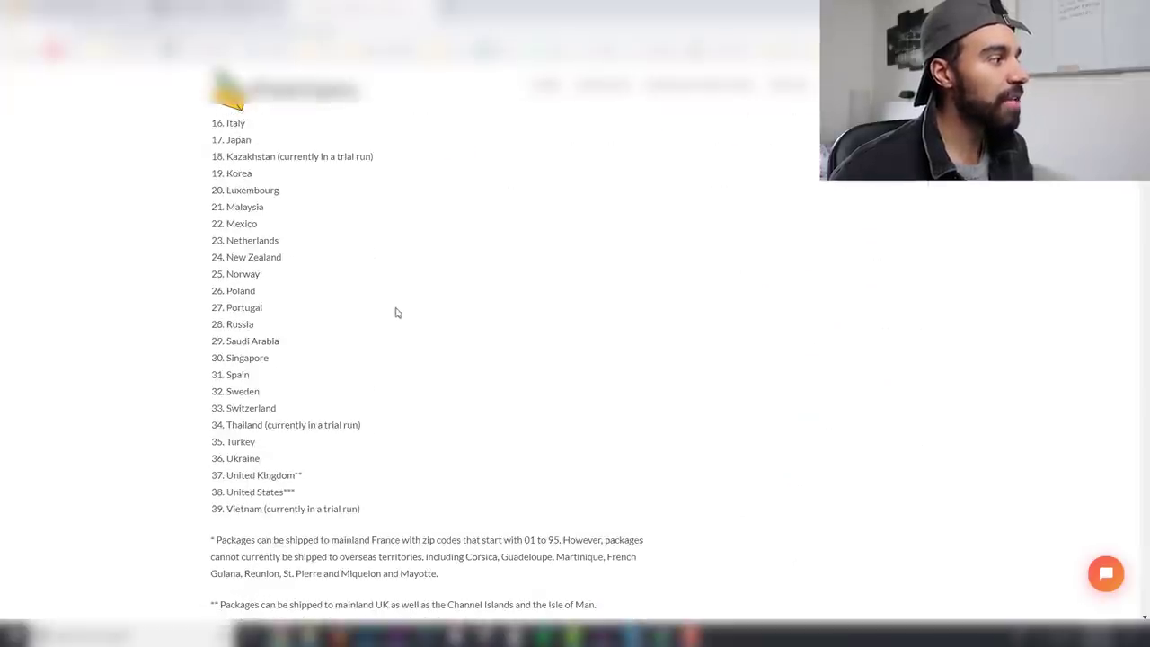
pyautogui.scroll(3, 398, 438)
pyautogui.scroll(3, 413, 411)
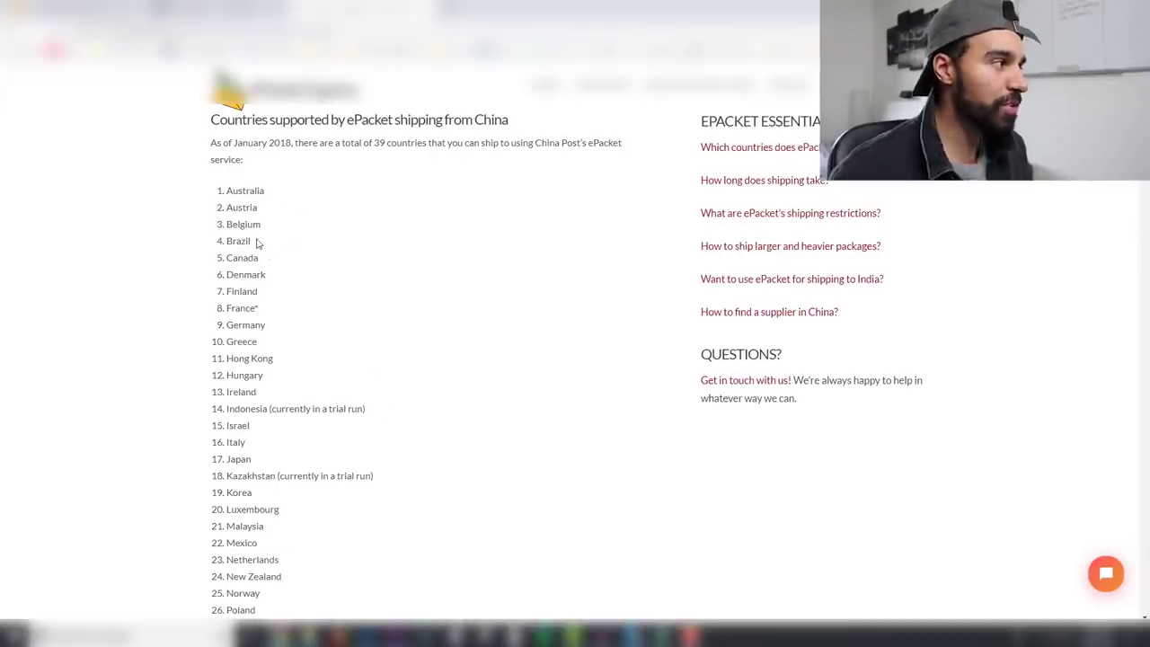
pyautogui.moveTo(223, 244); pyautogui.dragTo(231, 244)
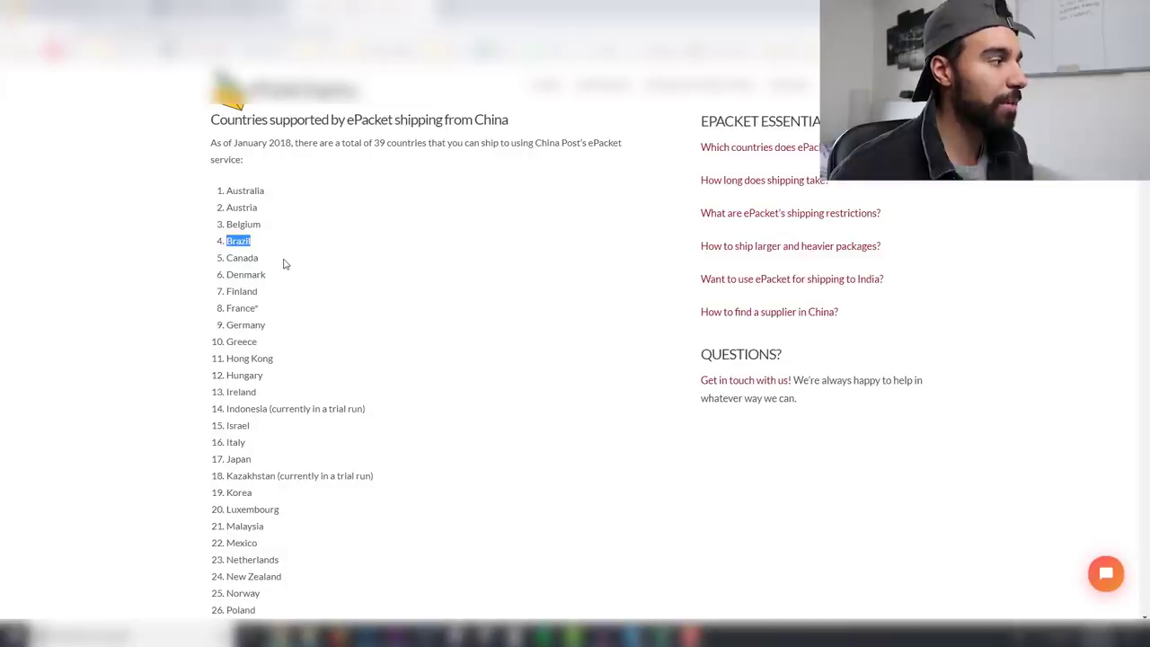
pyautogui.scroll(-1, 284, 320)
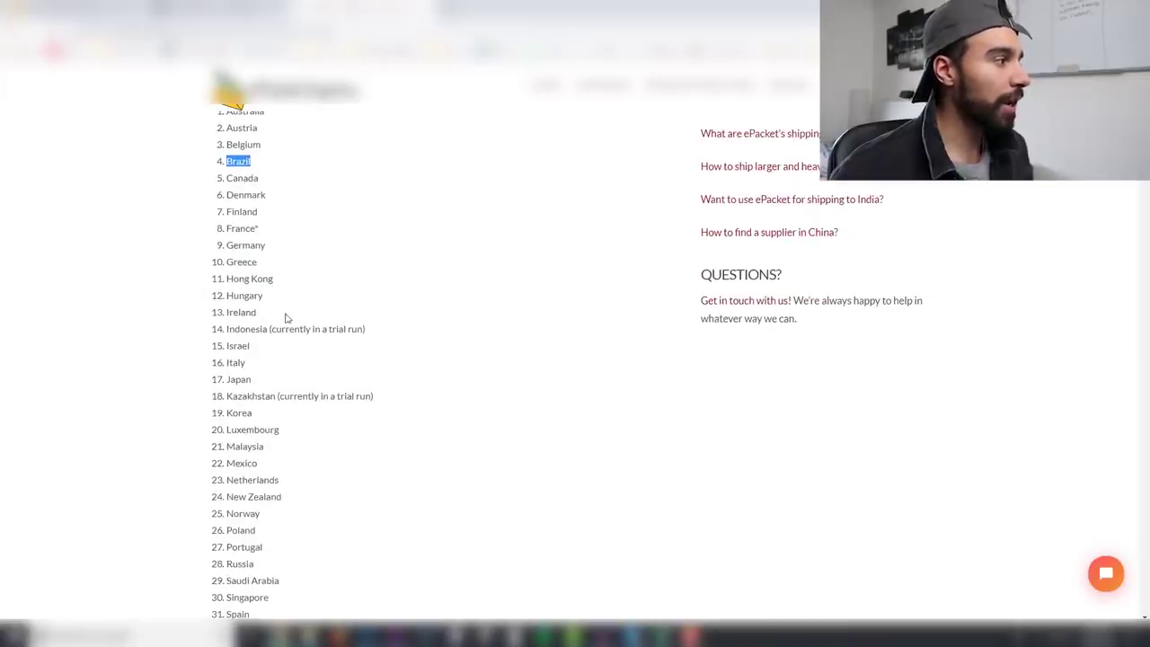
pyautogui.moveTo(286, 284)
pyautogui.mouseDown()
pyautogui.moveTo(238, 279)
pyautogui.moveTo(276, 285)
pyautogui.mouseUp()
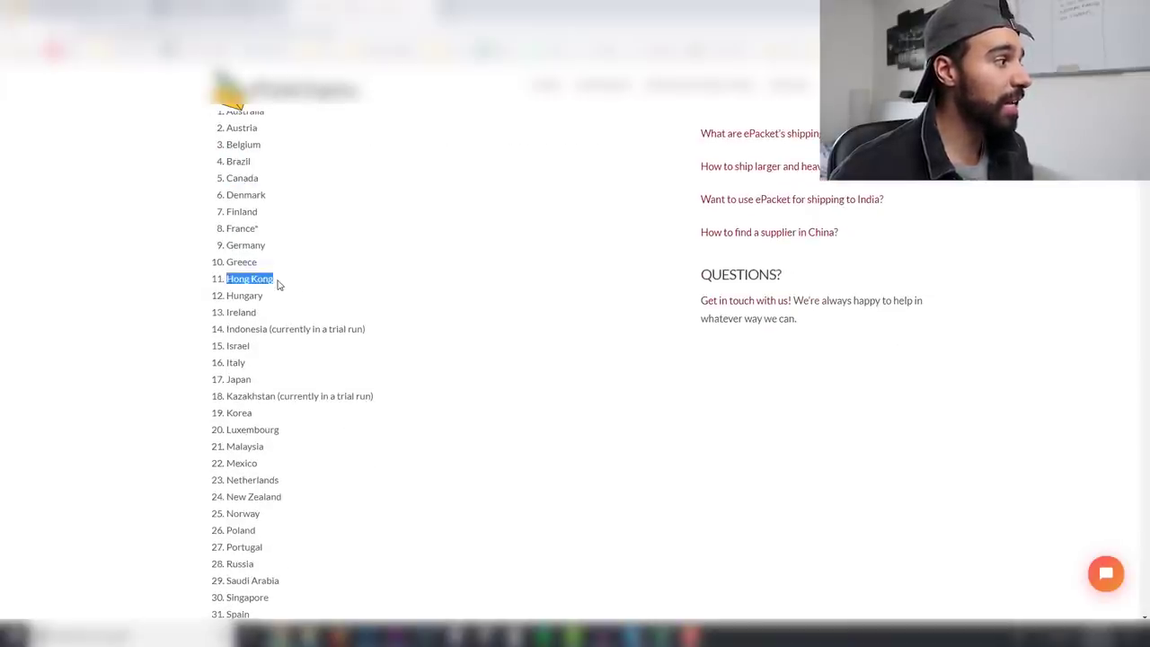
pyautogui.moveTo(230, 329)
pyautogui.mouseDown()
pyautogui.moveTo(372, 331)
pyautogui.moveTo(227, 331)
pyautogui.mouseUp()
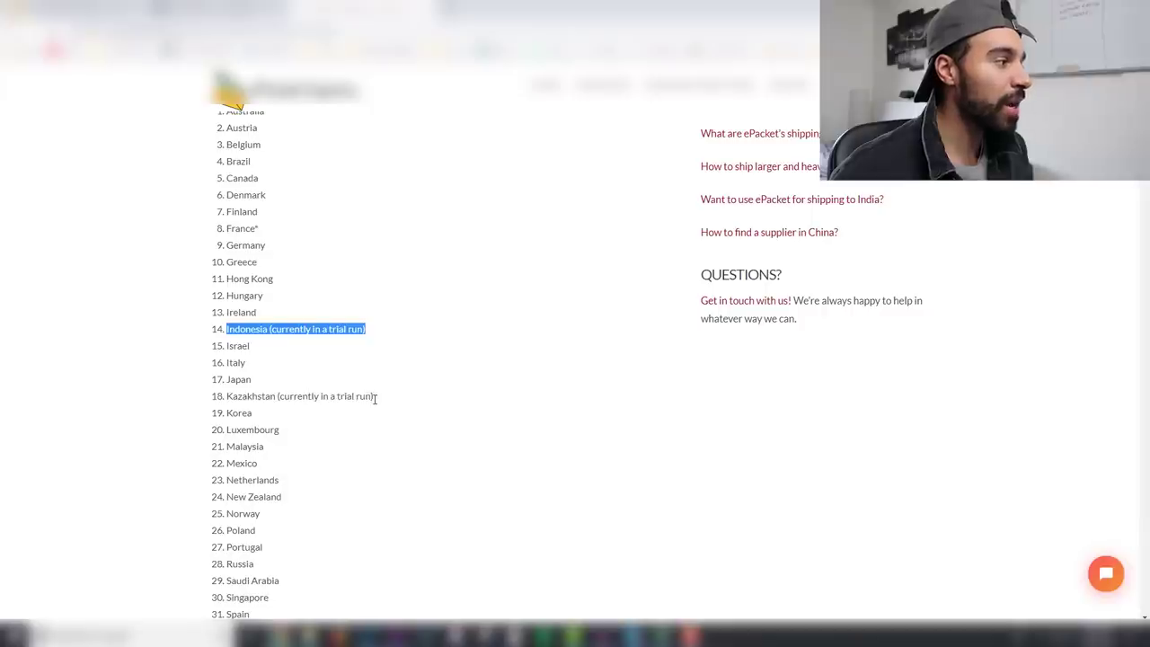
pyautogui.moveTo(374, 397); pyautogui.dragTo(236, 379)
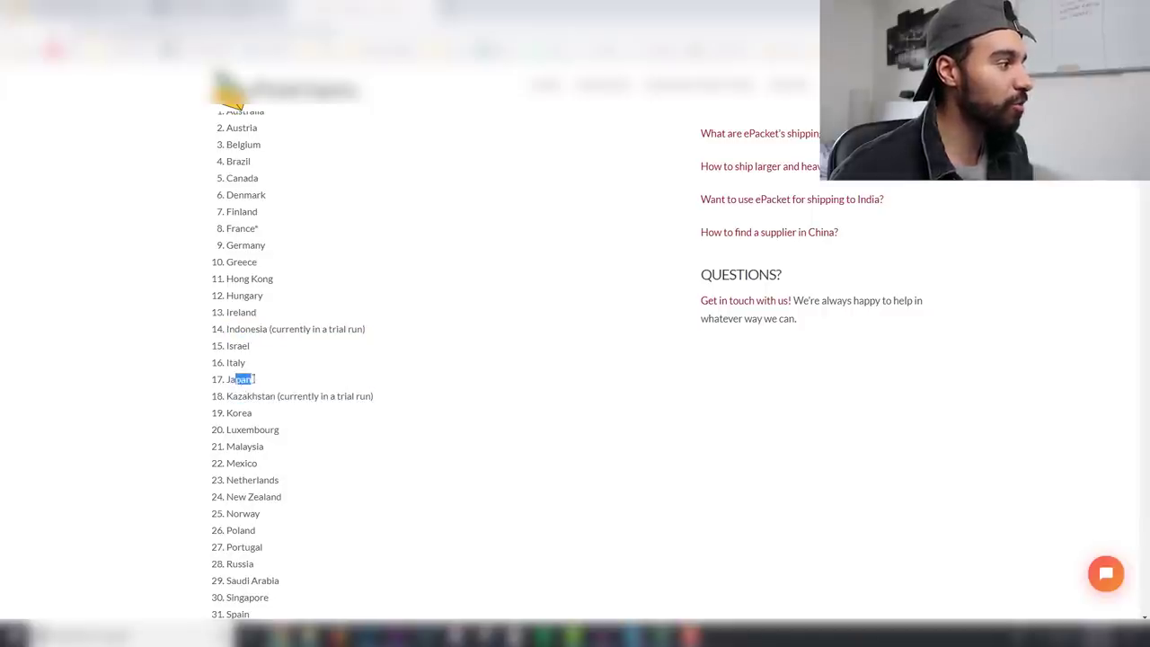
pyautogui.scroll(-3, 296, 392)
pyautogui.moveTo(257, 256); pyautogui.dragTo(209, 260)
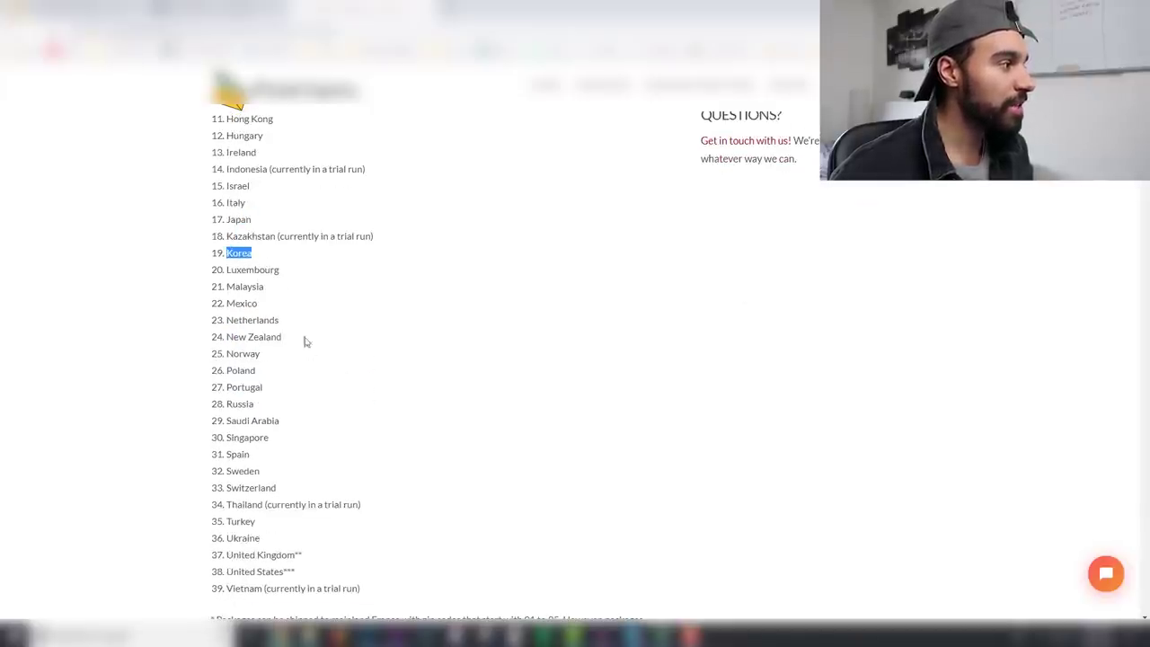
pyautogui.moveTo(263, 307); pyautogui.dragTo(226, 304)
pyautogui.scroll(-3, 296, 356)
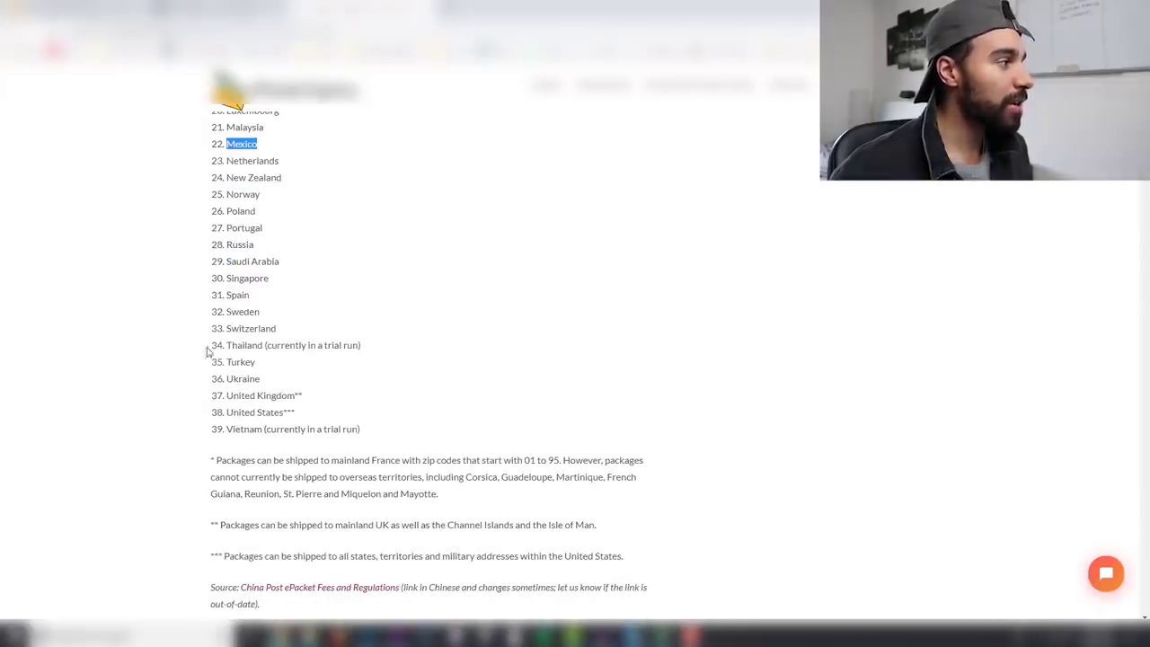
pyautogui.moveTo(230, 347); pyautogui.dragTo(284, 349)
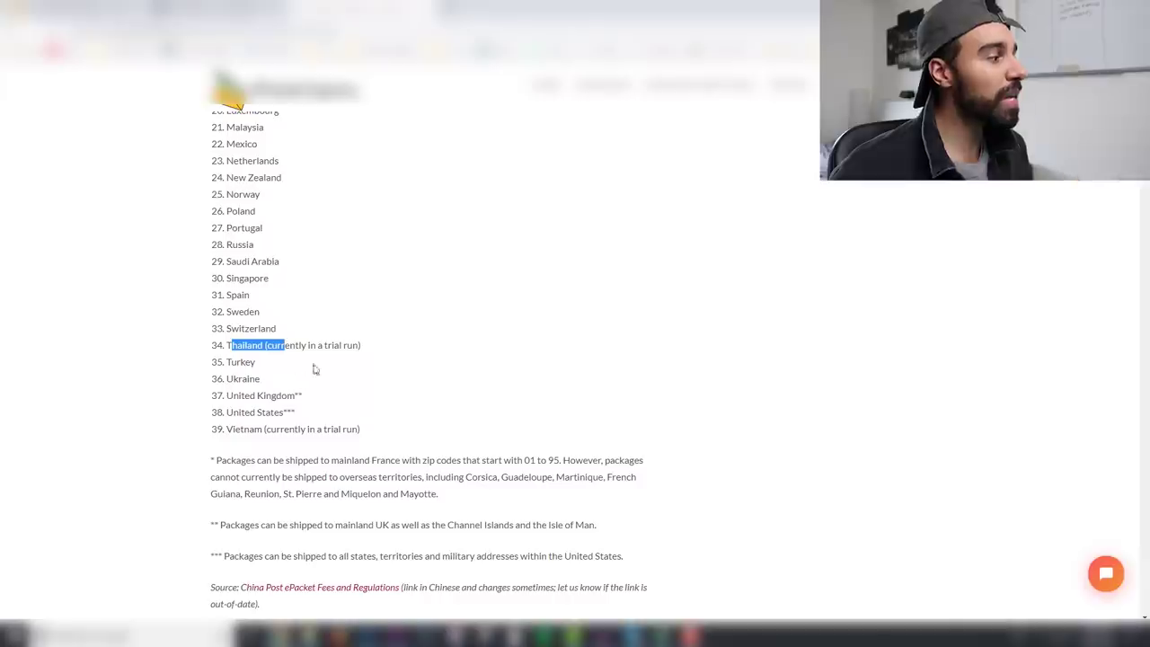
pyautogui.click(235, 98)
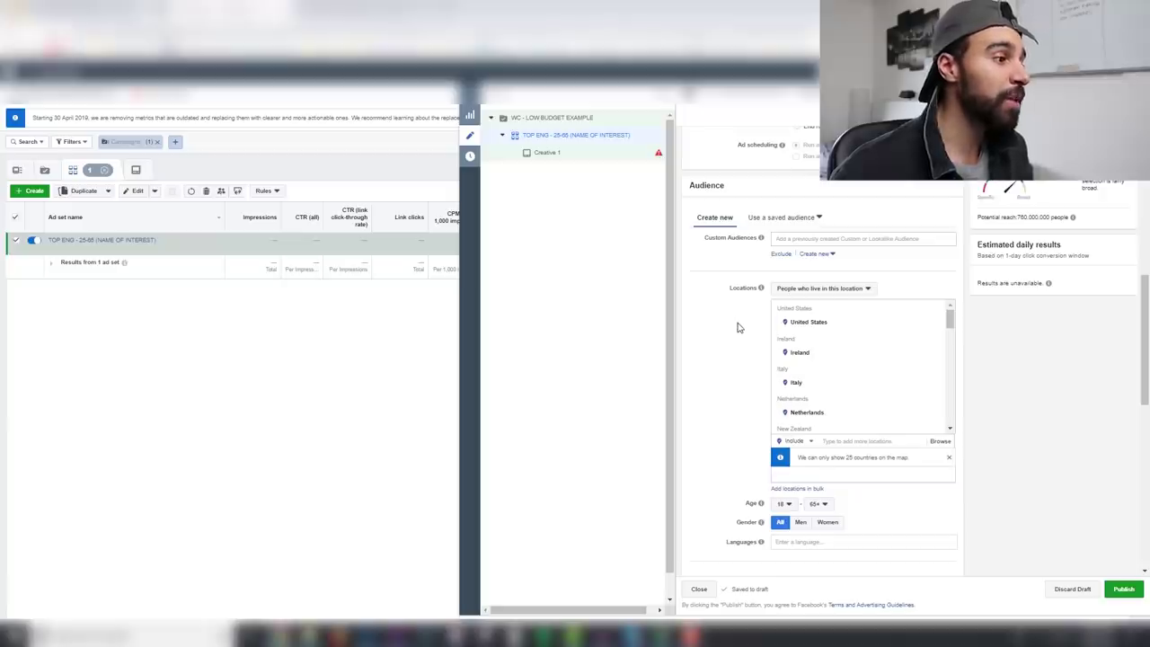
# Set the audience gender to Women only
pyautogui.scroll(-2, 790, 315)
pyautogui.scroll(-5, 839, 278)
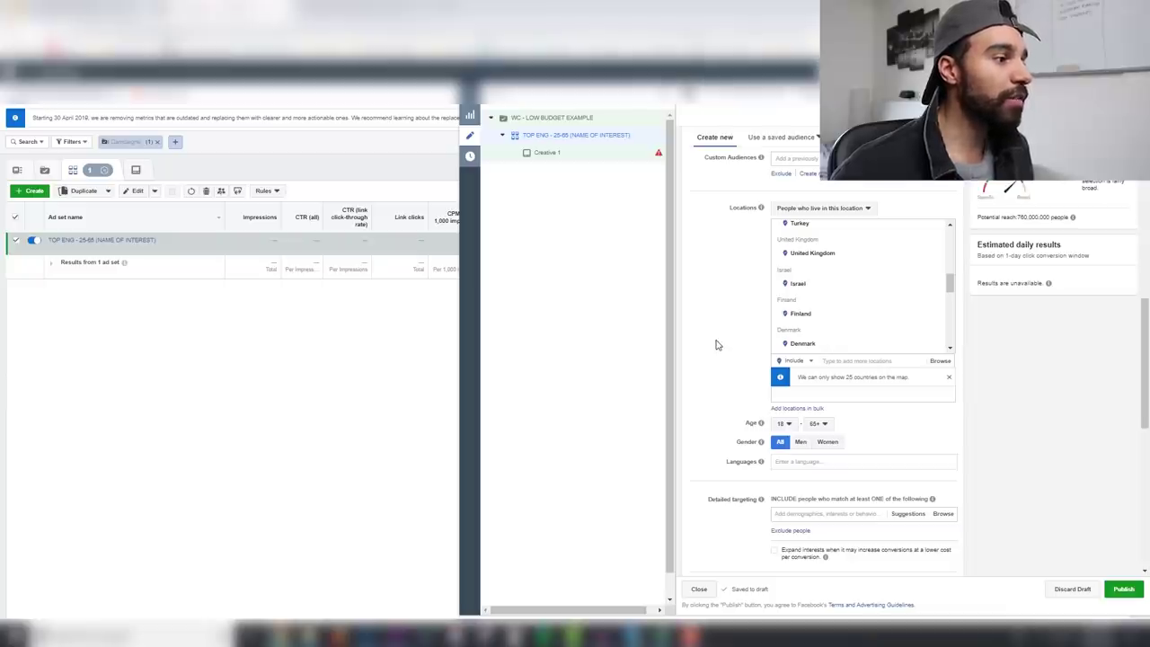
pyautogui.scroll(-1, 719, 346)
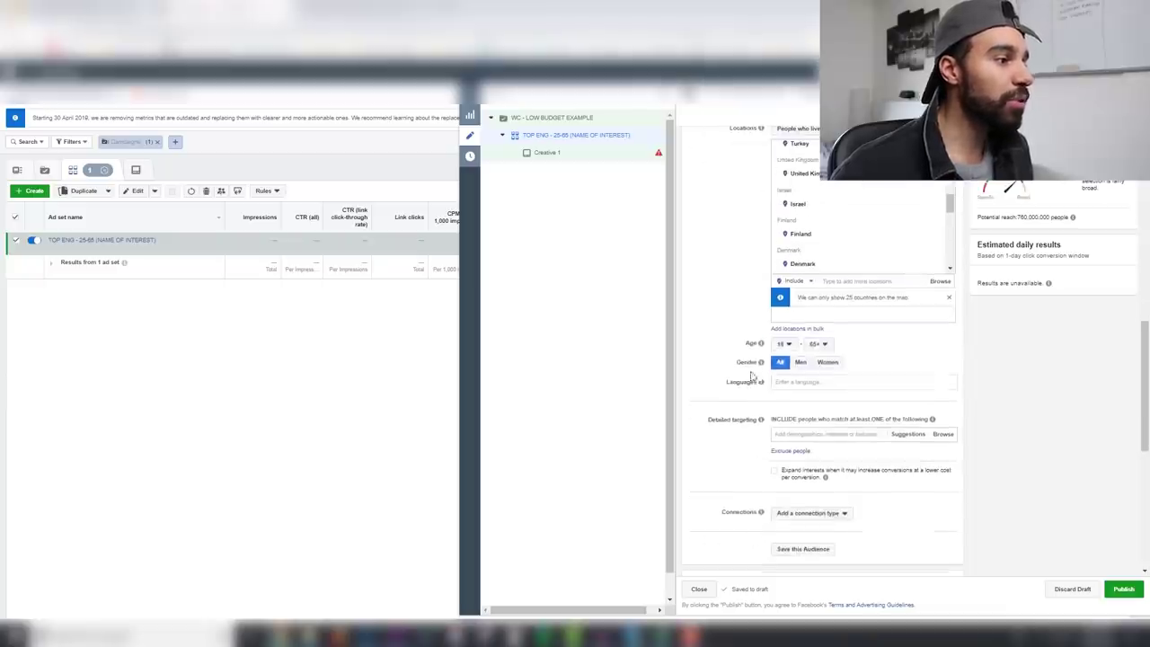
pyautogui.click(831, 365)
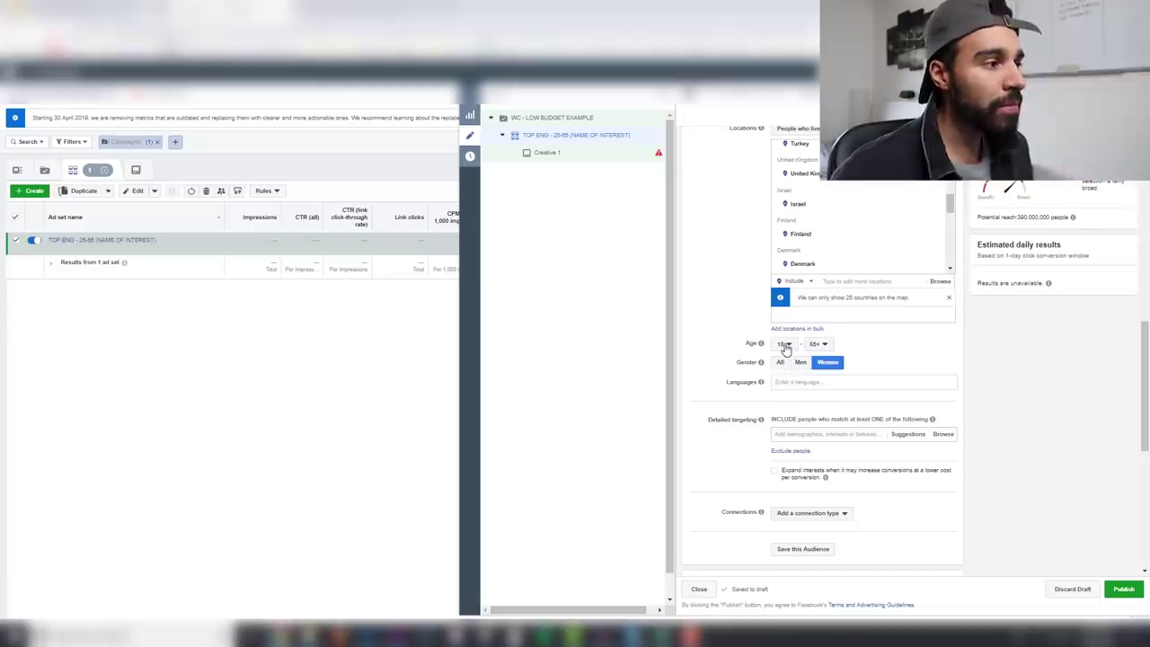
# Set the minimum audience age to 25
pyautogui.click(785, 347)
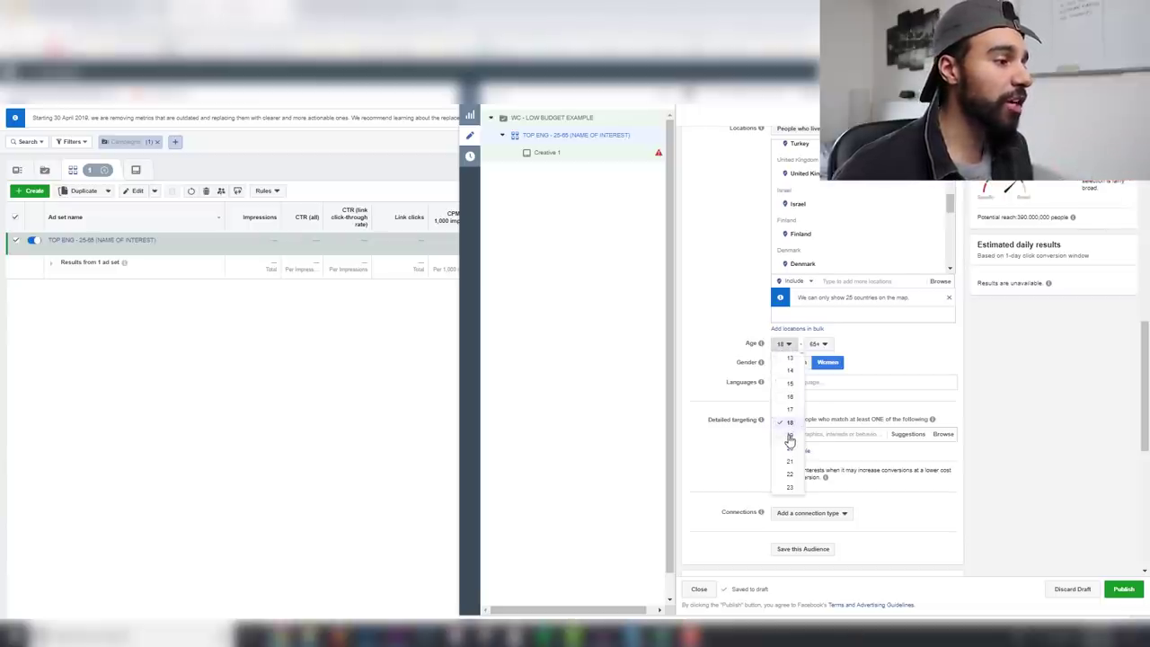
pyautogui.scroll(-5, 788, 441)
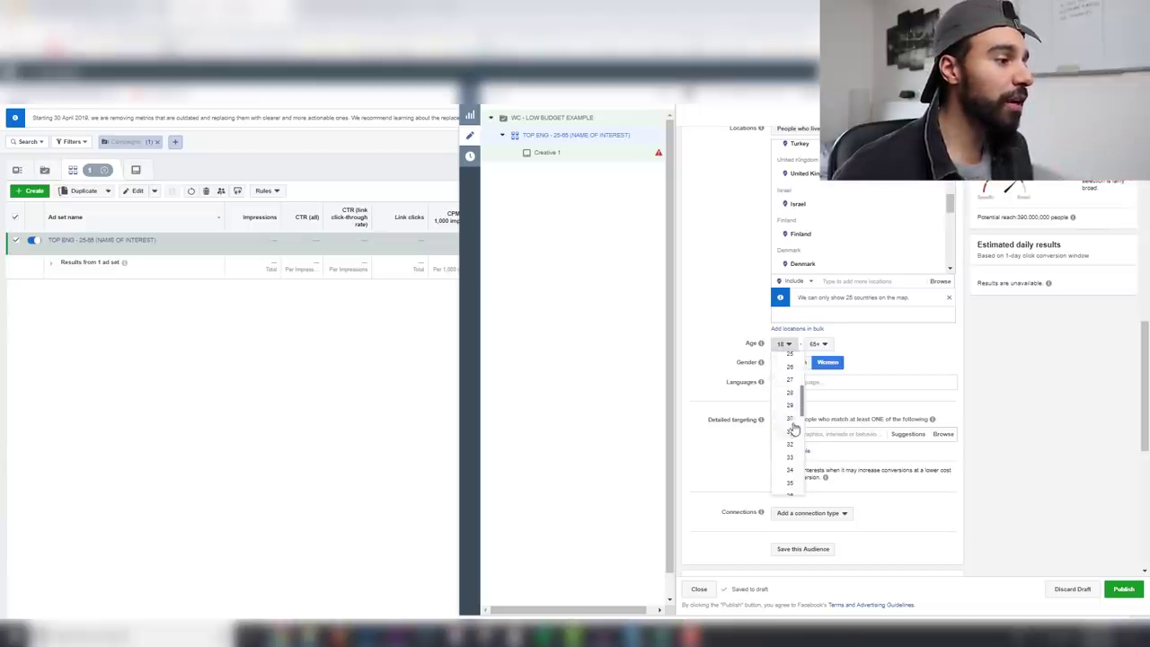
pyautogui.click(791, 359)
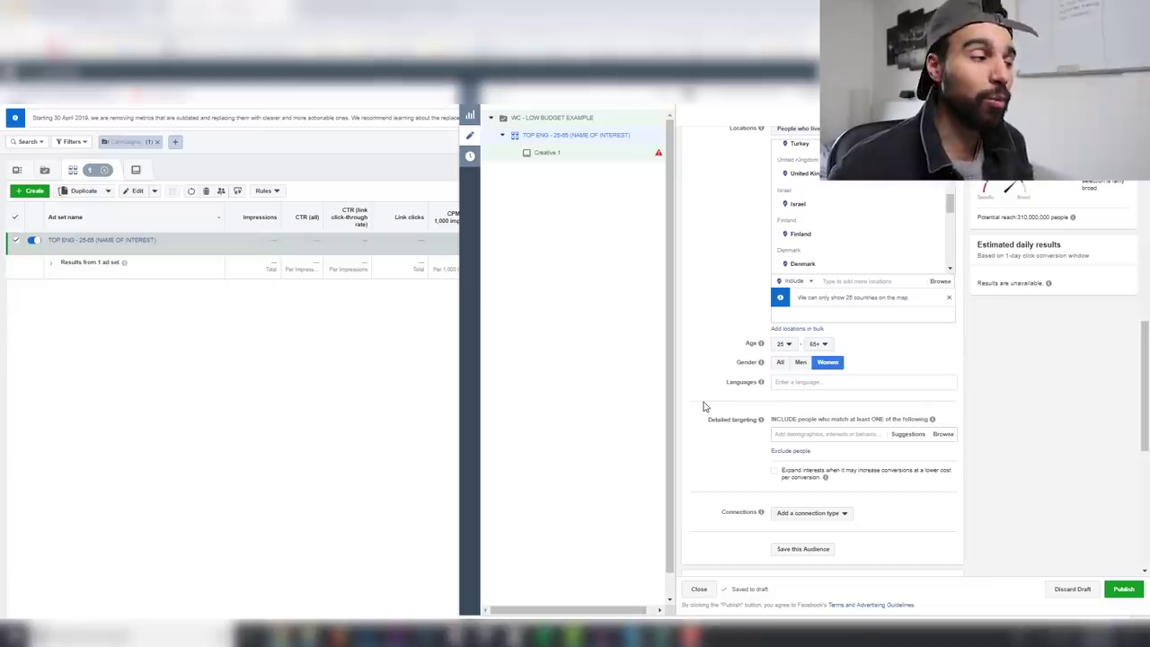
pyautogui.scroll(-3, 735, 341)
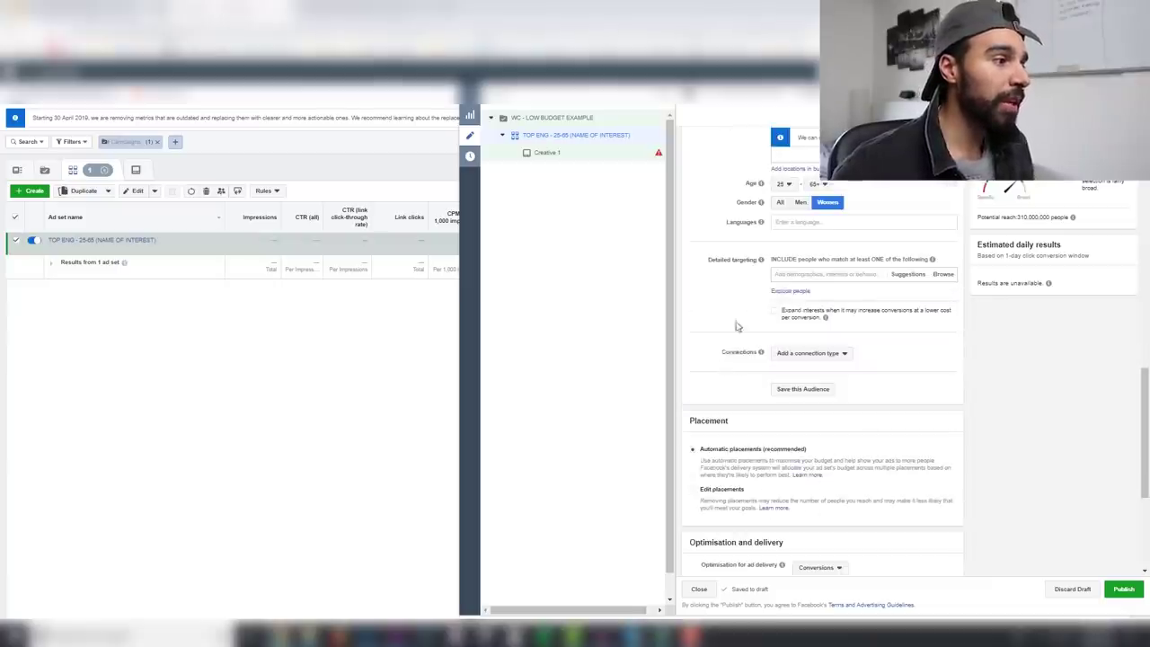
pyautogui.click(856, 272)
pyautogui.write('cuc')
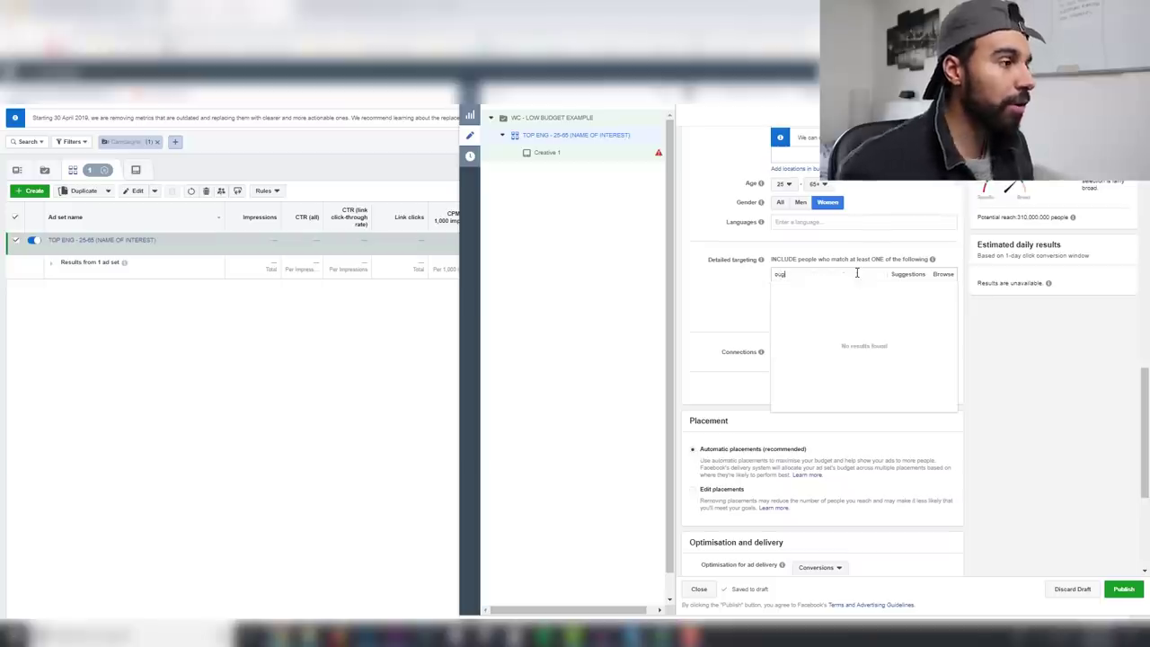
pyautogui.press('BackSpace')
pyautogui.press('BackSpace')
pyautogui.press('BackSpace')
pyautogui.write('s')
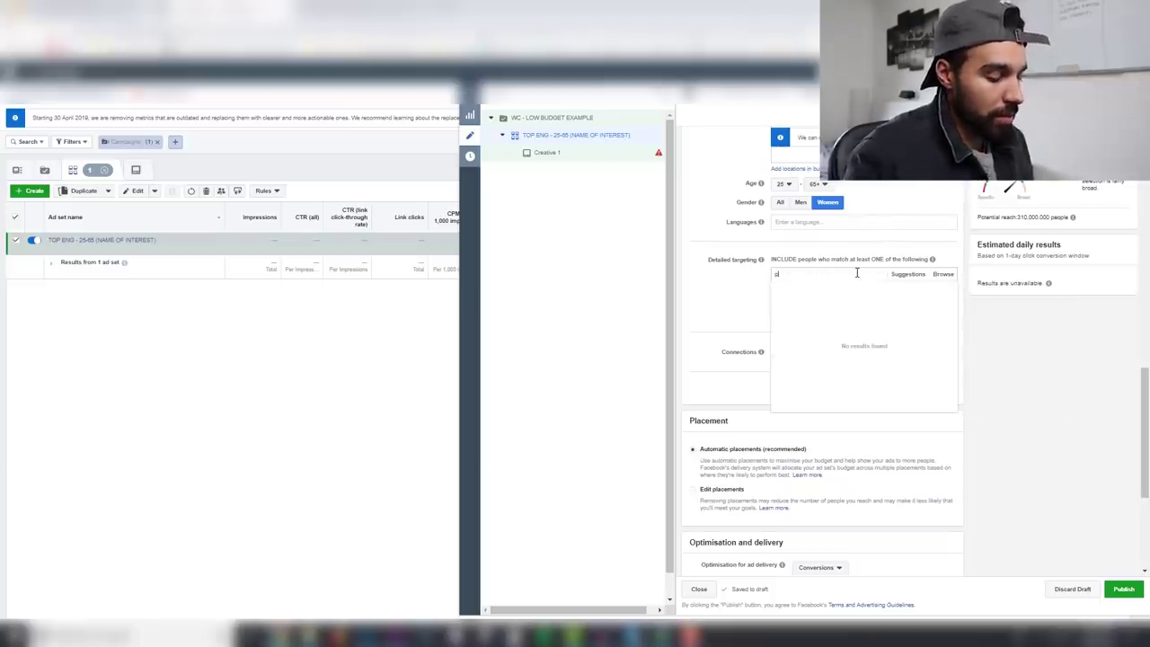
pyautogui.click(822, 296)
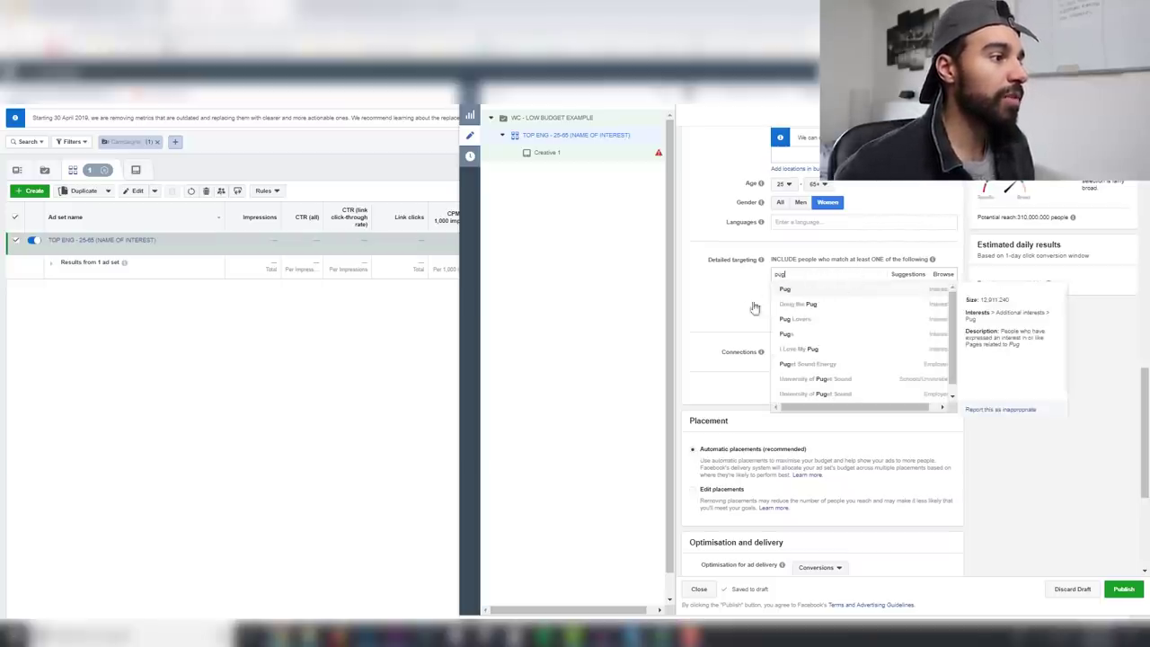
pyautogui.click(711, 293)
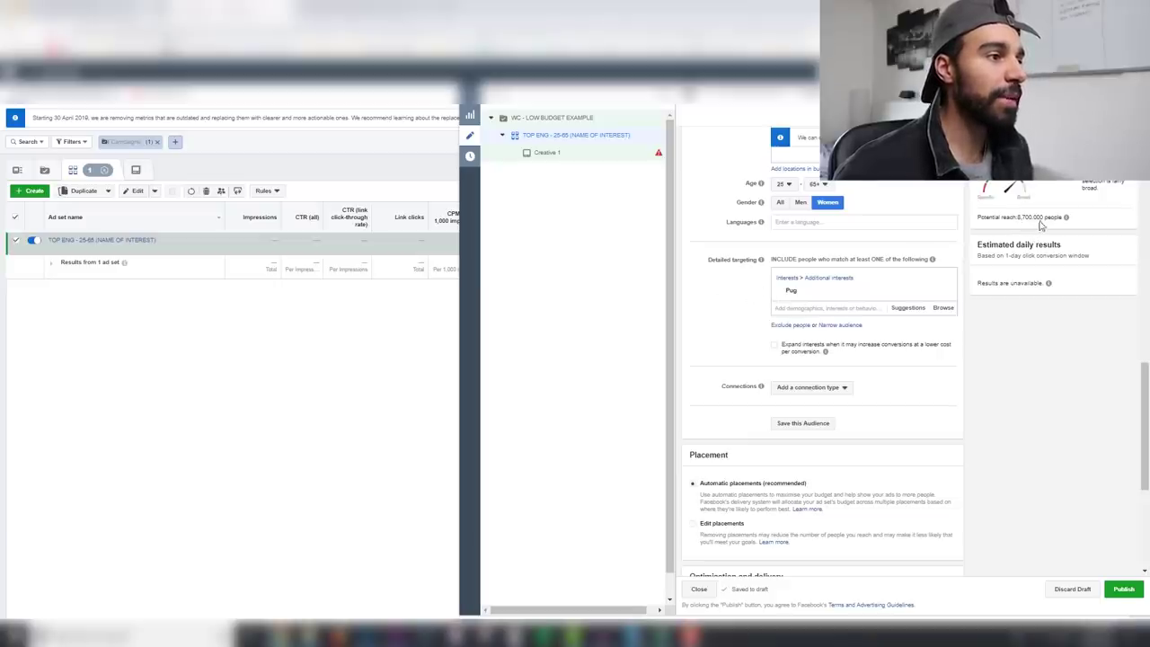
pyautogui.scroll(-3, 709, 351)
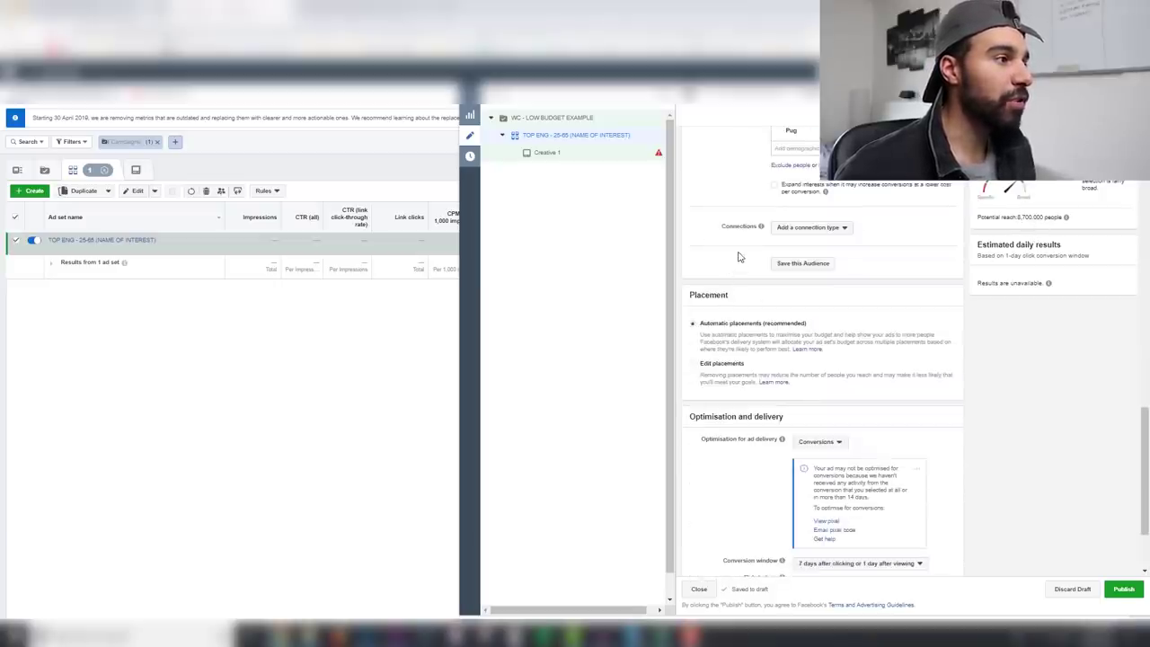
pyautogui.scroll(-2, 738, 268)
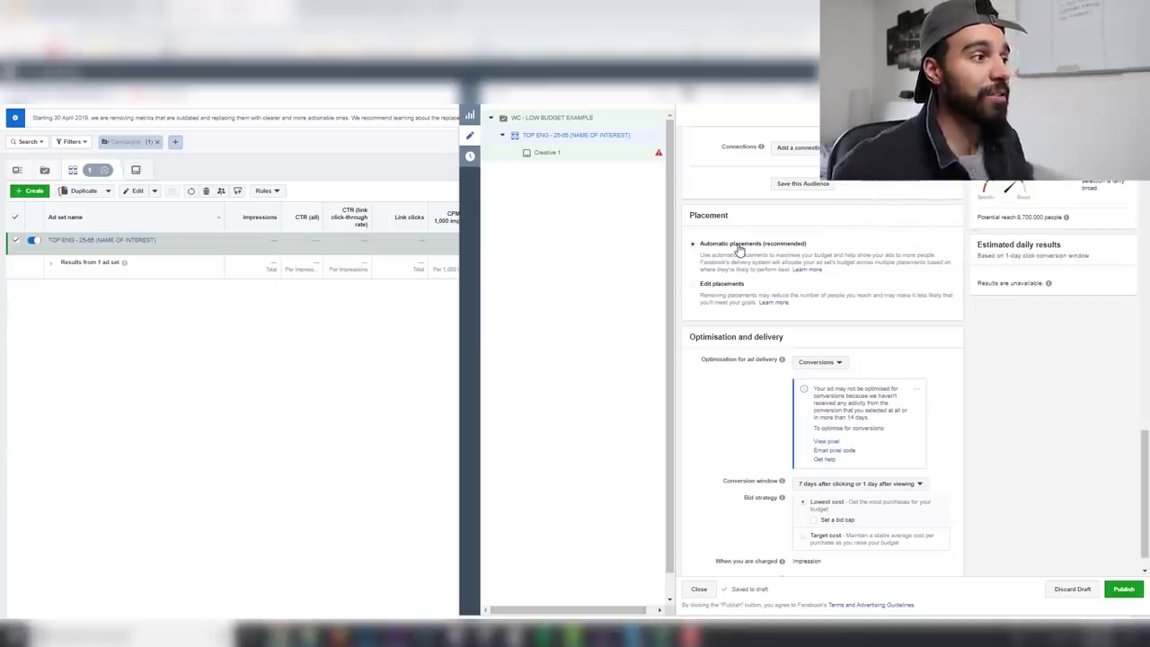
# Switch to Edit placements and uncheck Desktop so only Mobile devices remain
pyautogui.click(709, 285)
pyautogui.scroll(-2, 772, 274)
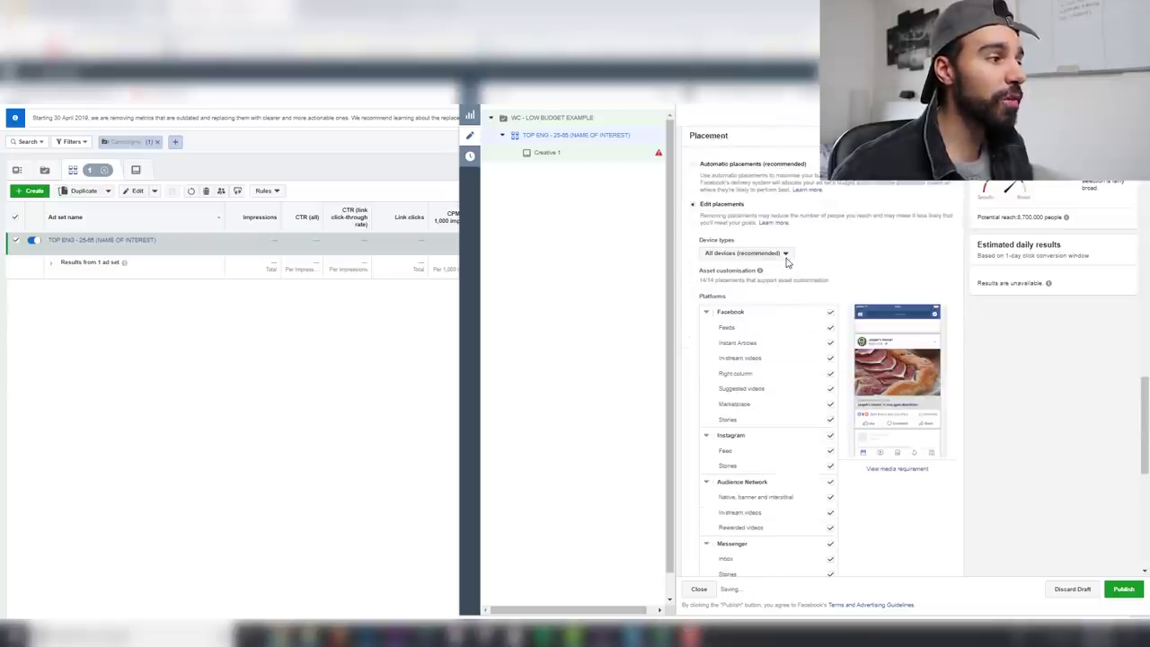
pyautogui.click(785, 255)
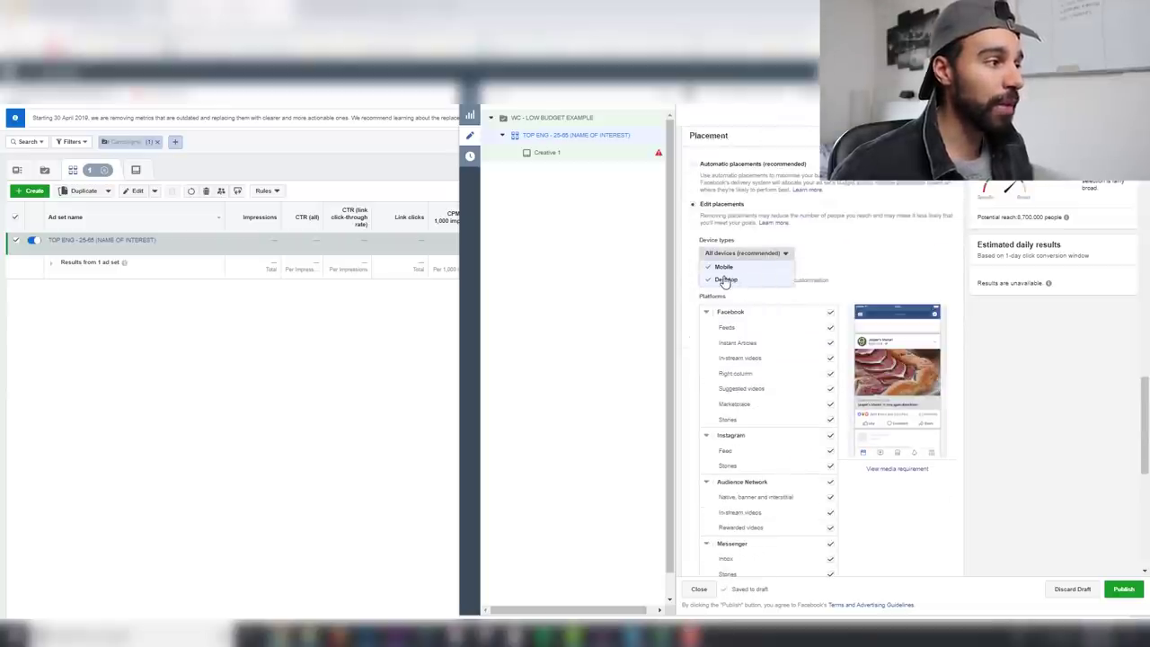
pyautogui.click(726, 280)
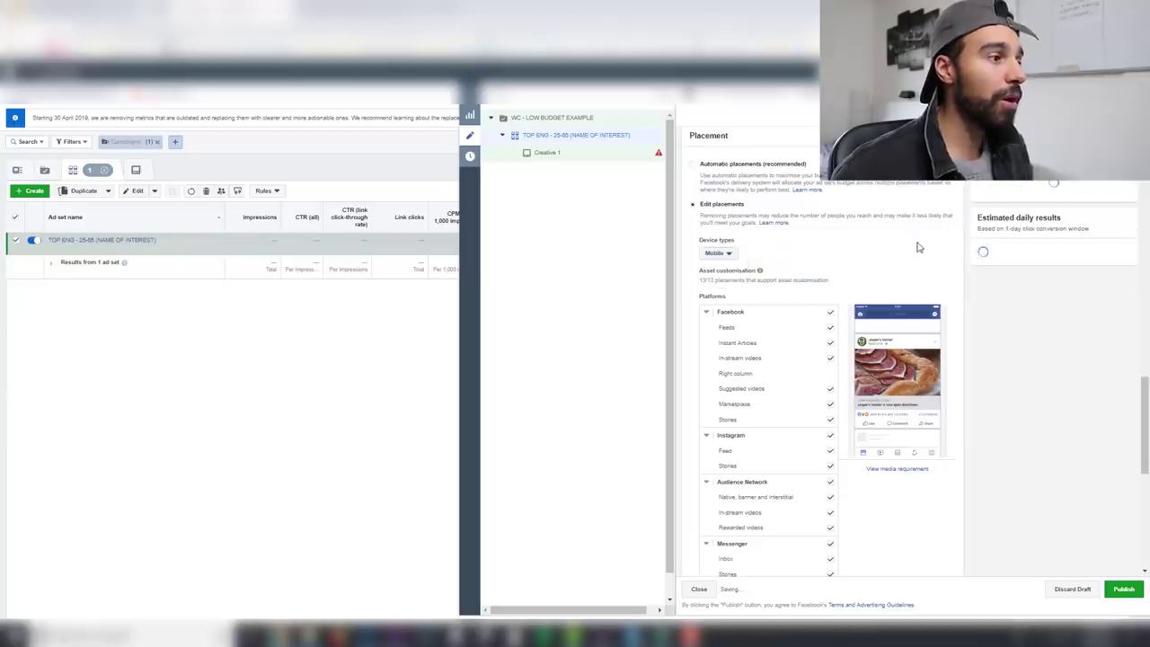
pyautogui.scroll(-2, 898, 288)
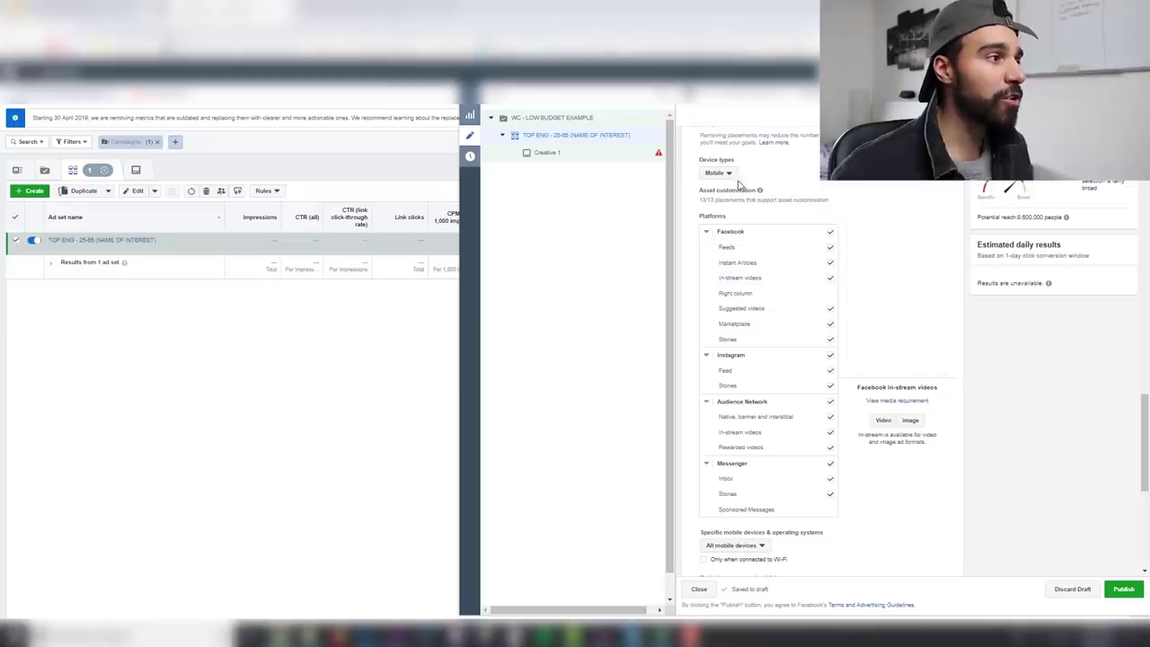
pyautogui.scroll(-5, 907, 413)
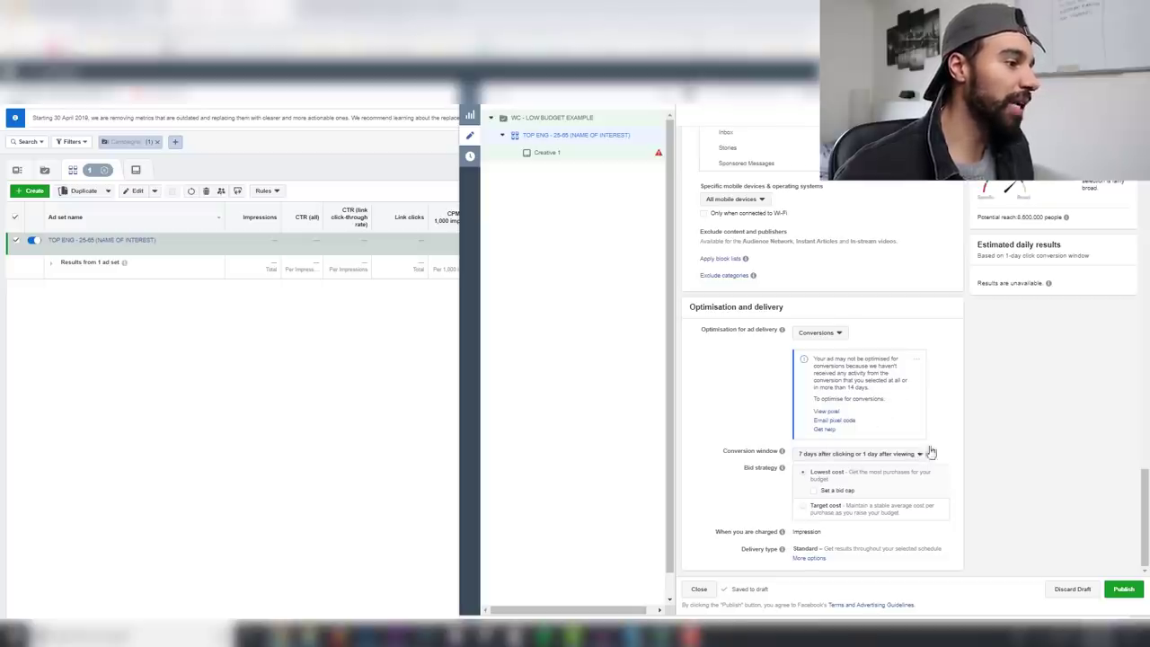
# Open the Creative 1 ad from the campaign tree to edit its settings
pyautogui.scroll(15, 916, 444)
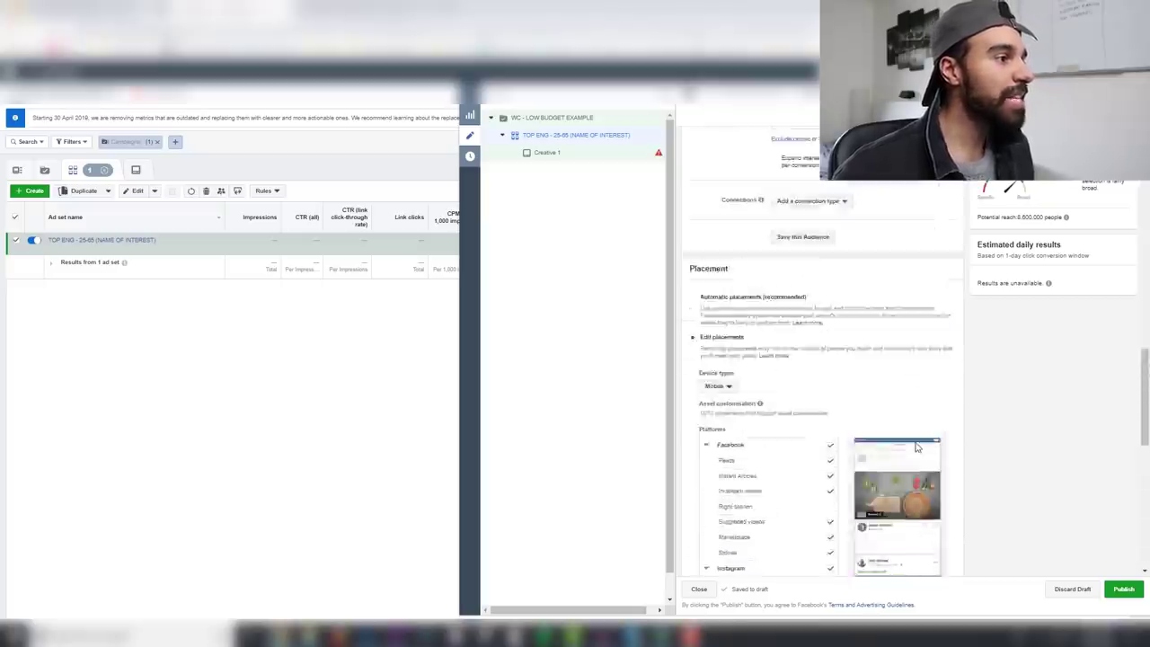
pyautogui.scroll(3, 916, 447)
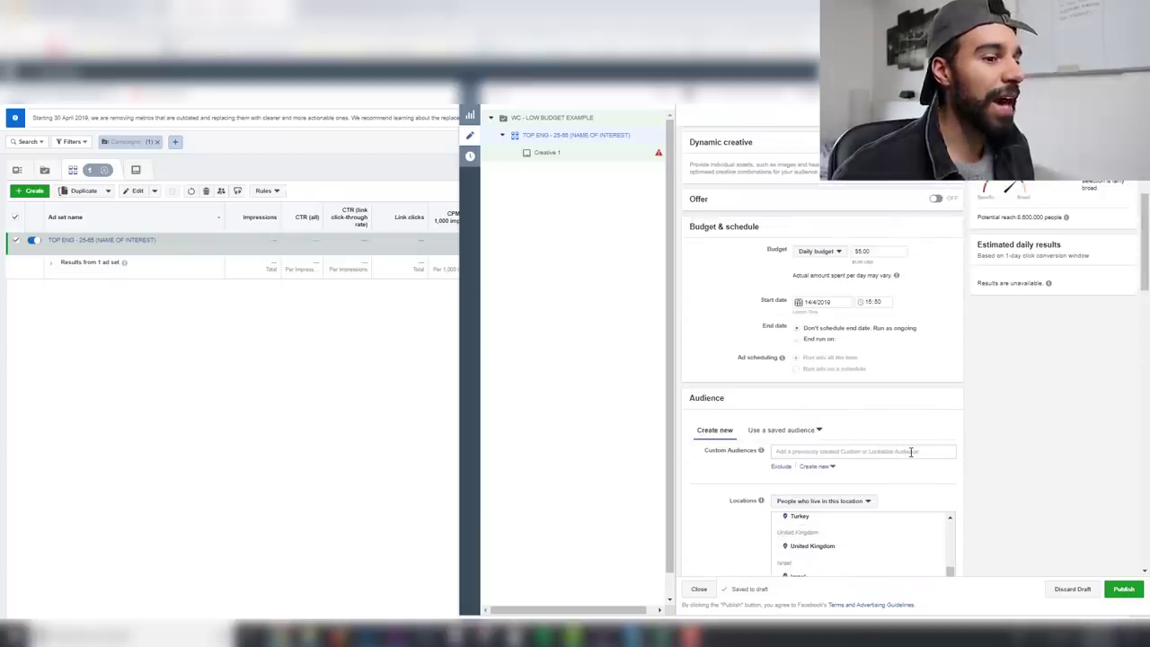
pyautogui.scroll(-15, 910, 452)
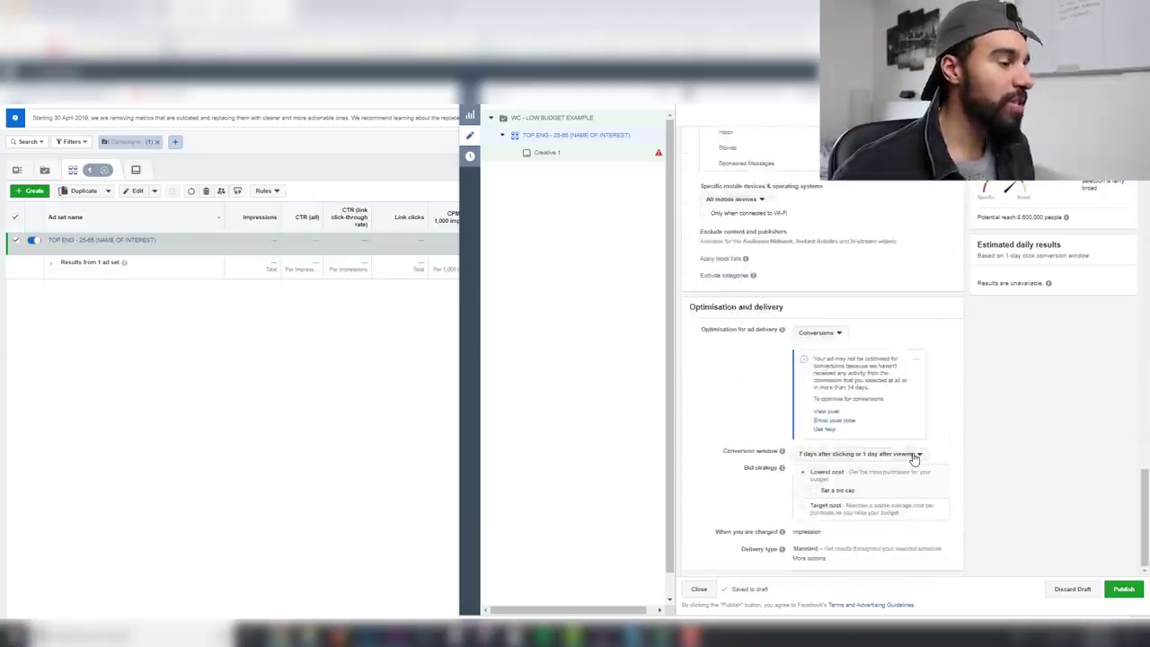
pyautogui.scroll(5, 913, 467)
pyautogui.scroll(-5, 913, 466)
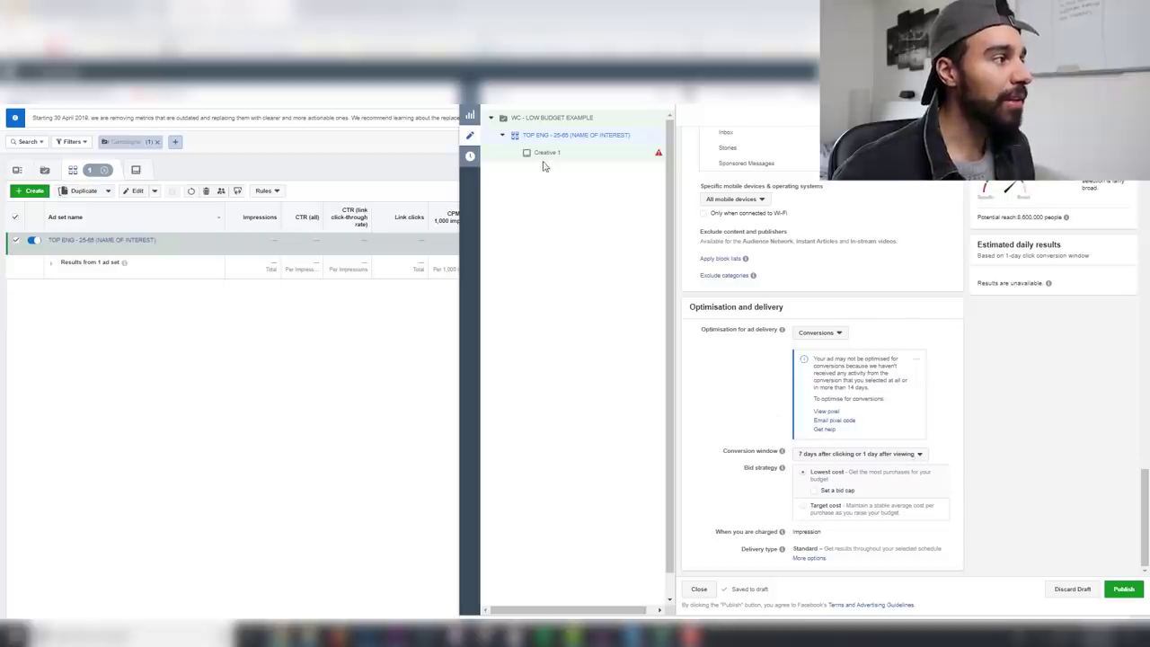
pyautogui.click(636, 159)
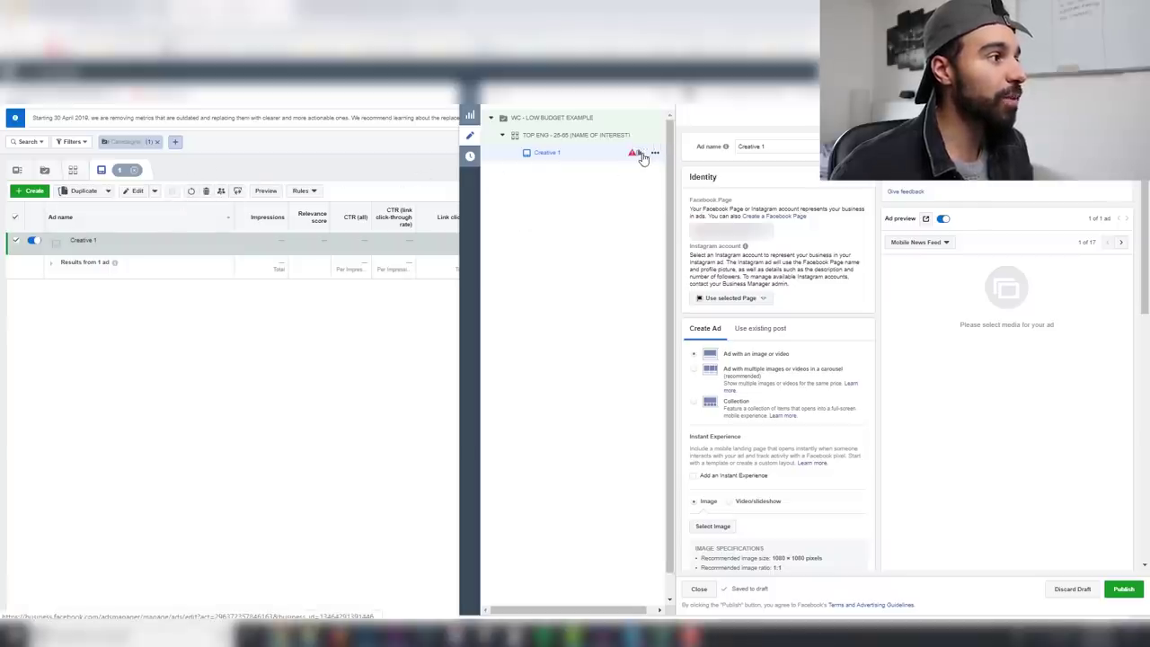
# Duplicate Creative 1 into the same ad set, rename the copy 'Creative 2', then return to Ad sets
pyautogui.click(641, 155)
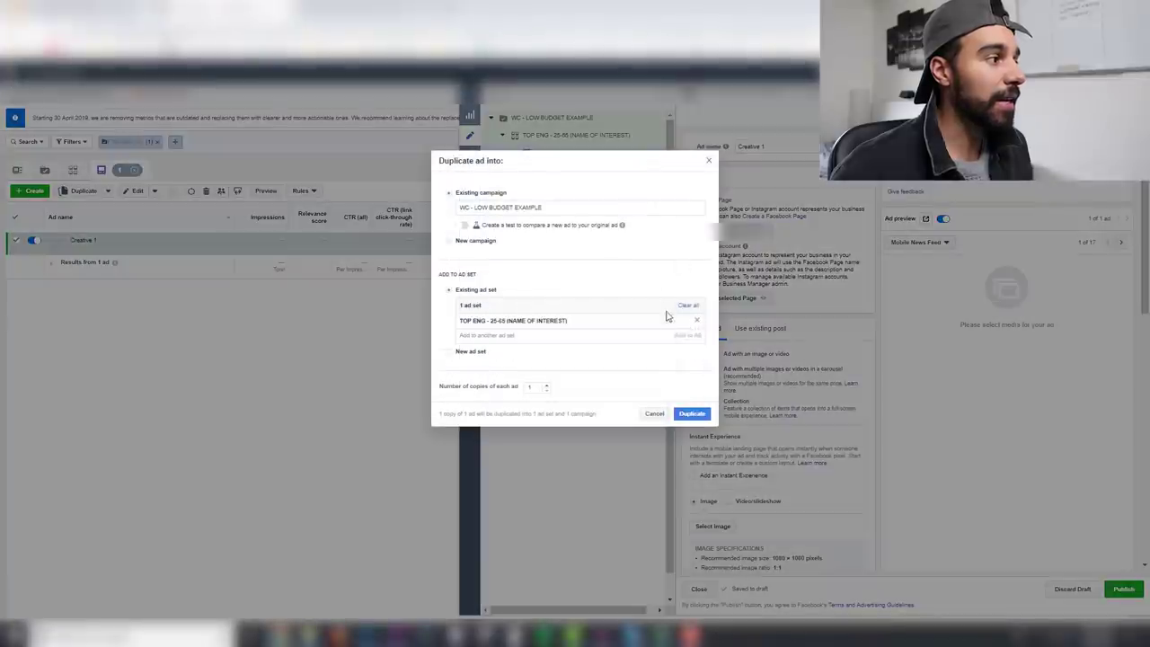
pyautogui.click(692, 414)
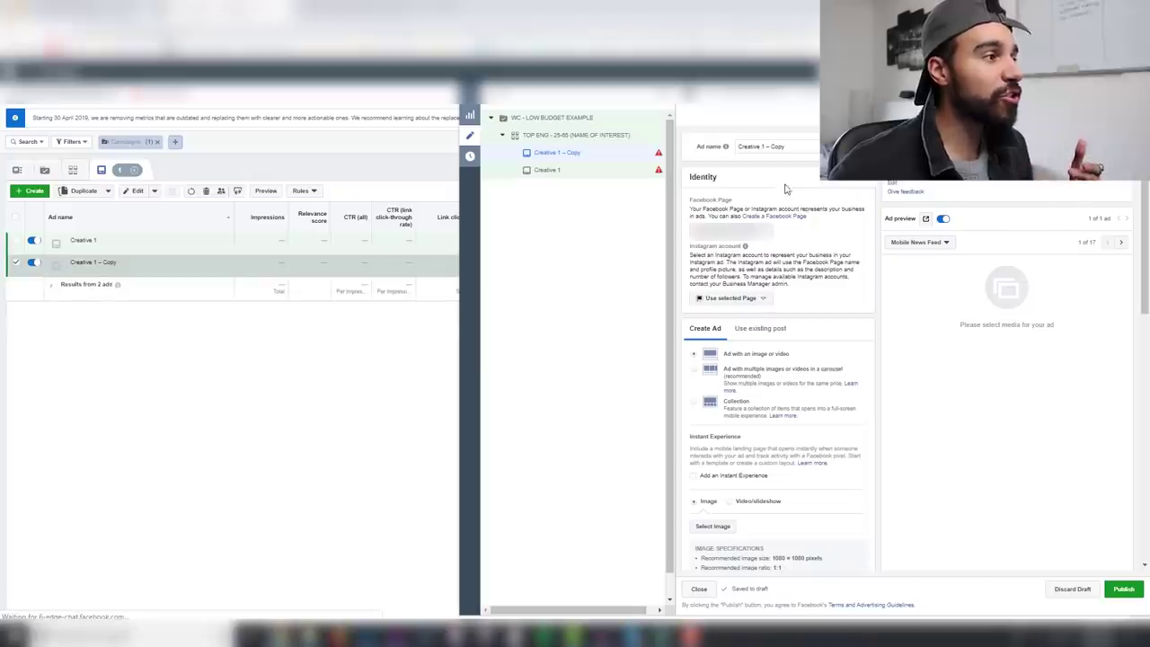
pyautogui.moveTo(763, 143); pyautogui.dragTo(798, 148)
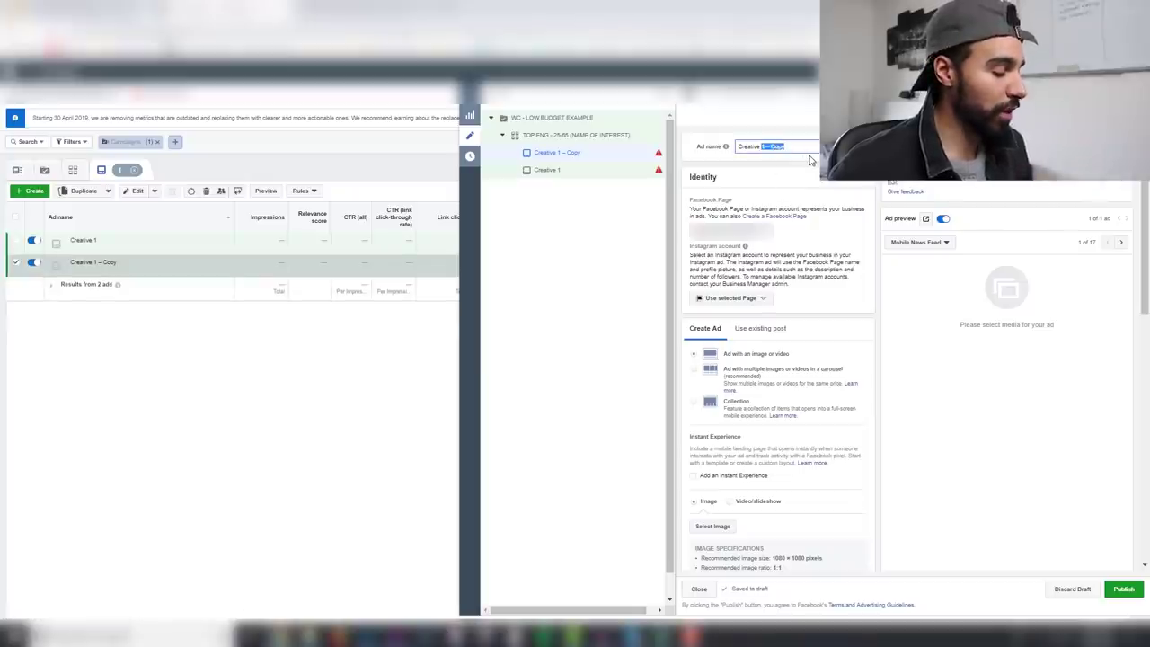
pyautogui.write('2')
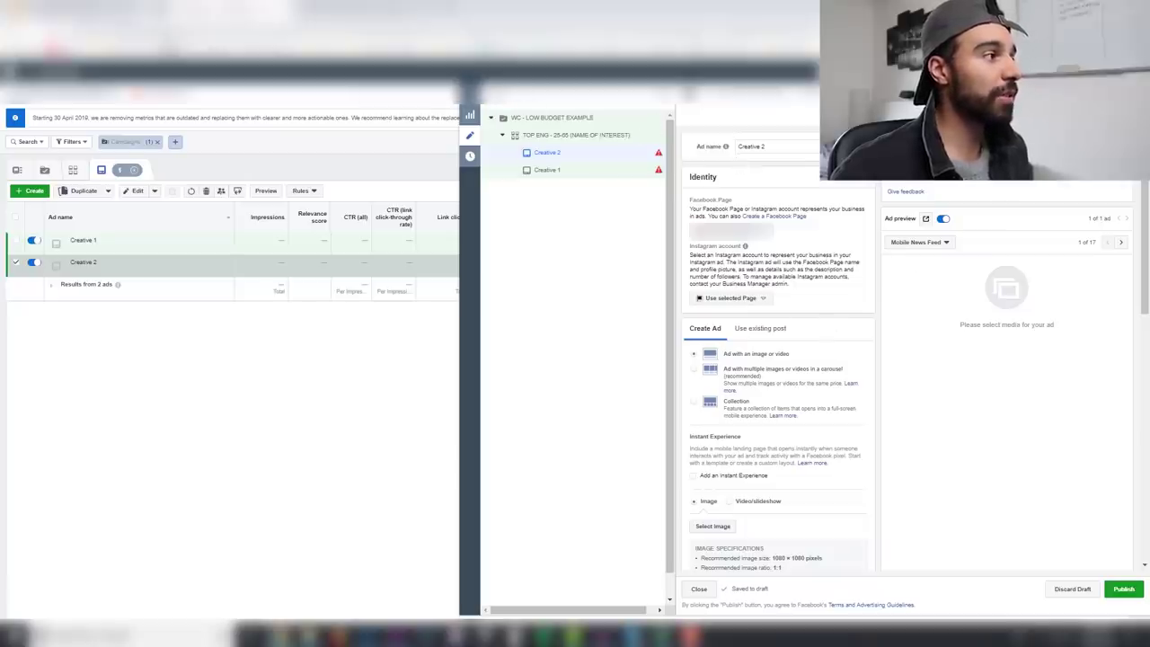
pyautogui.click(469, 135)
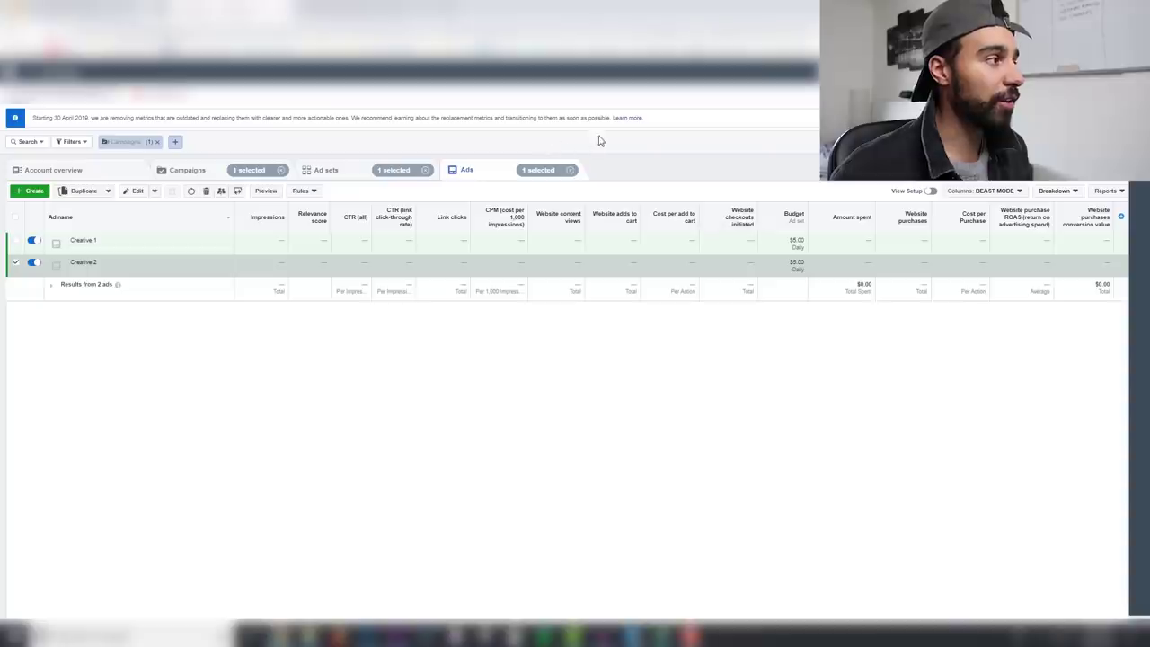
pyautogui.click(326, 170)
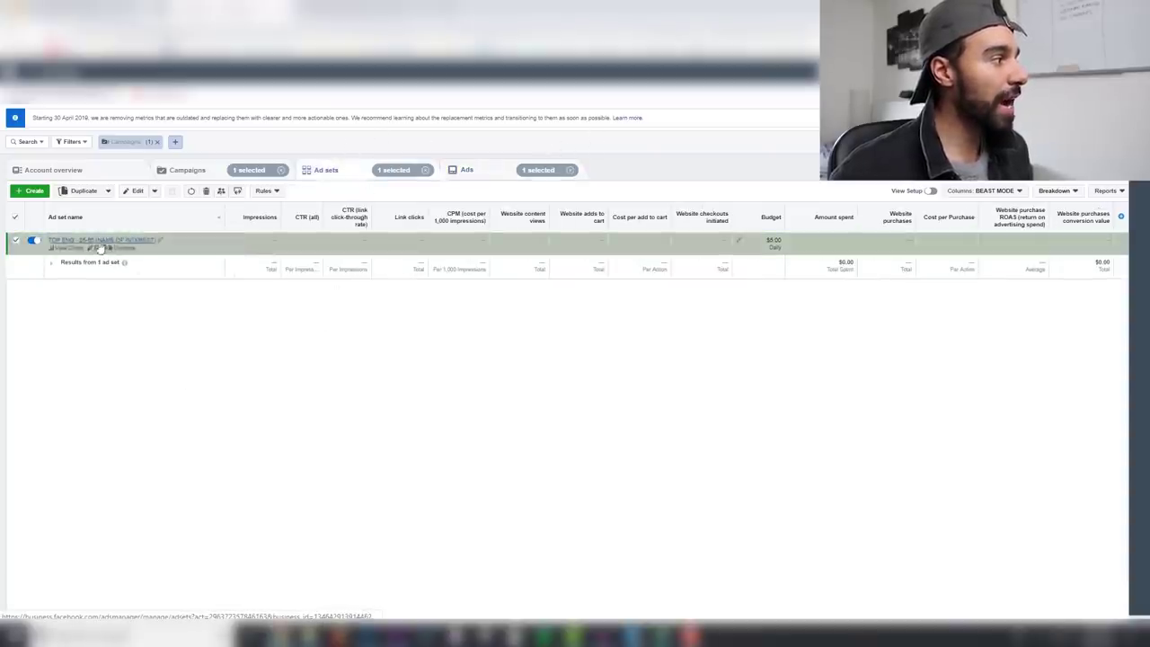
# Duplicate the TOP ENG ad set 5 times within the original campaign
pyautogui.click(85, 192)
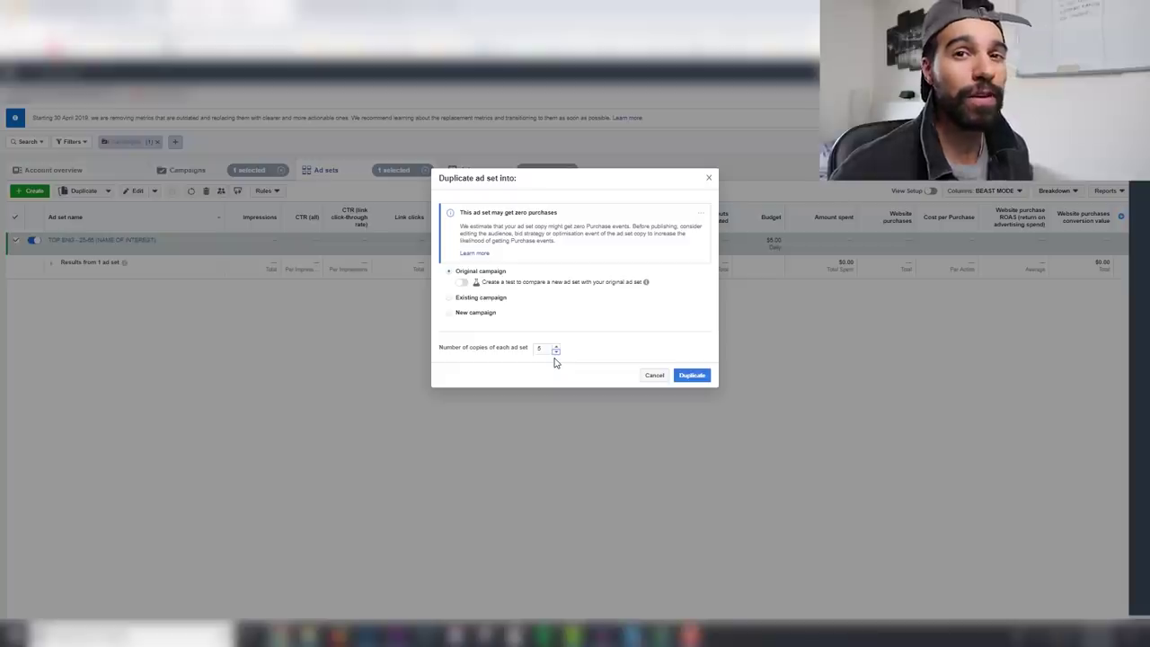
pyautogui.click(689, 376)
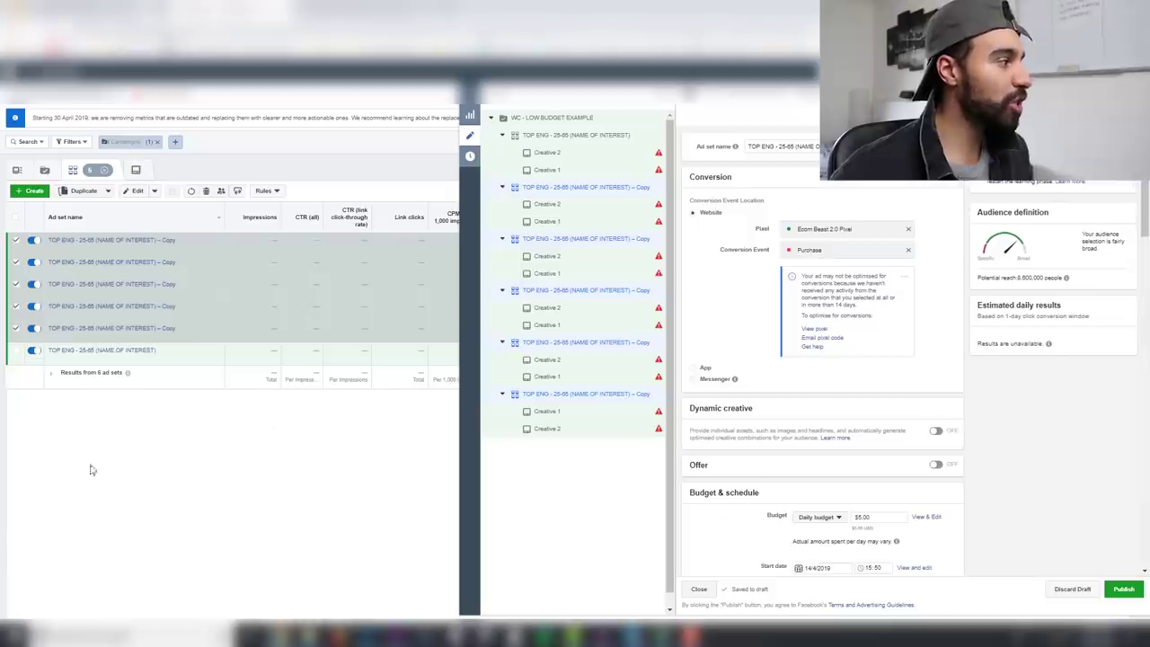
# Adjust the ad set selection, including the last ad set and deselecting the top four
pyautogui.click(17, 351)
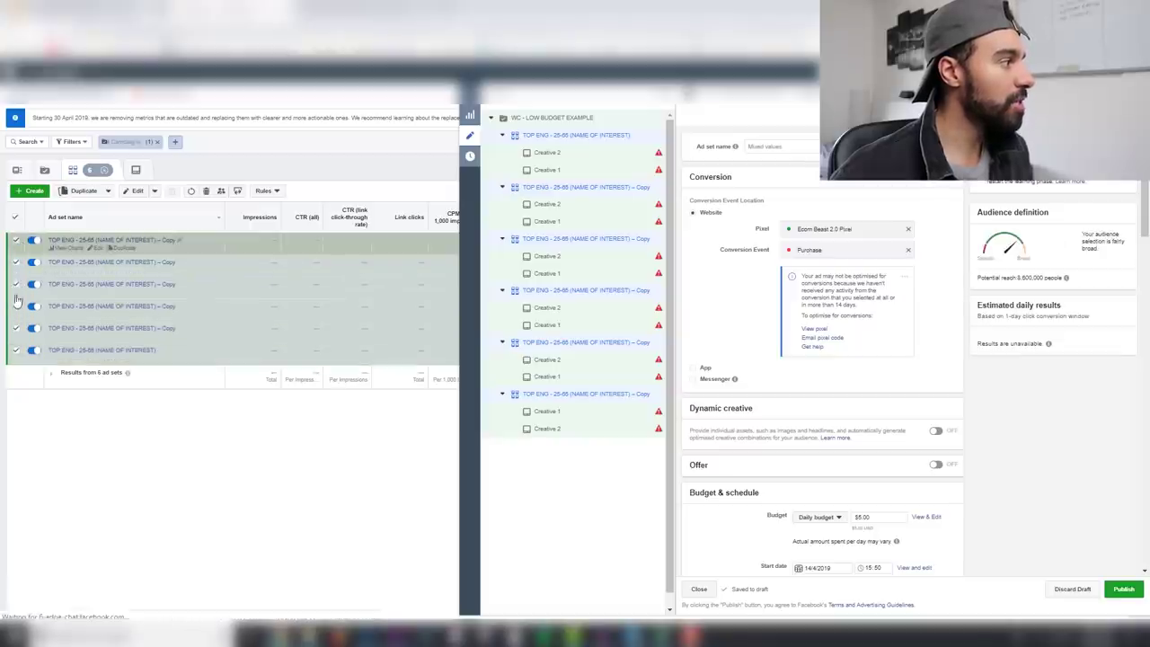
pyautogui.click(15, 239)
pyautogui.click(15, 261)
pyautogui.click(15, 283)
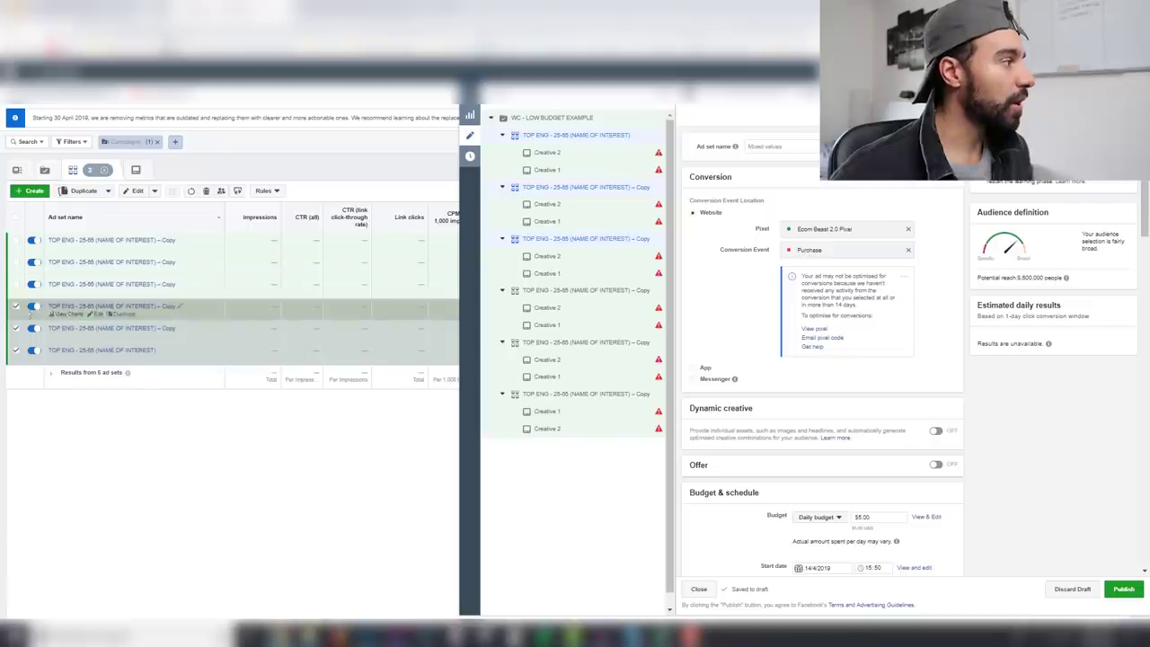
pyautogui.click(15, 306)
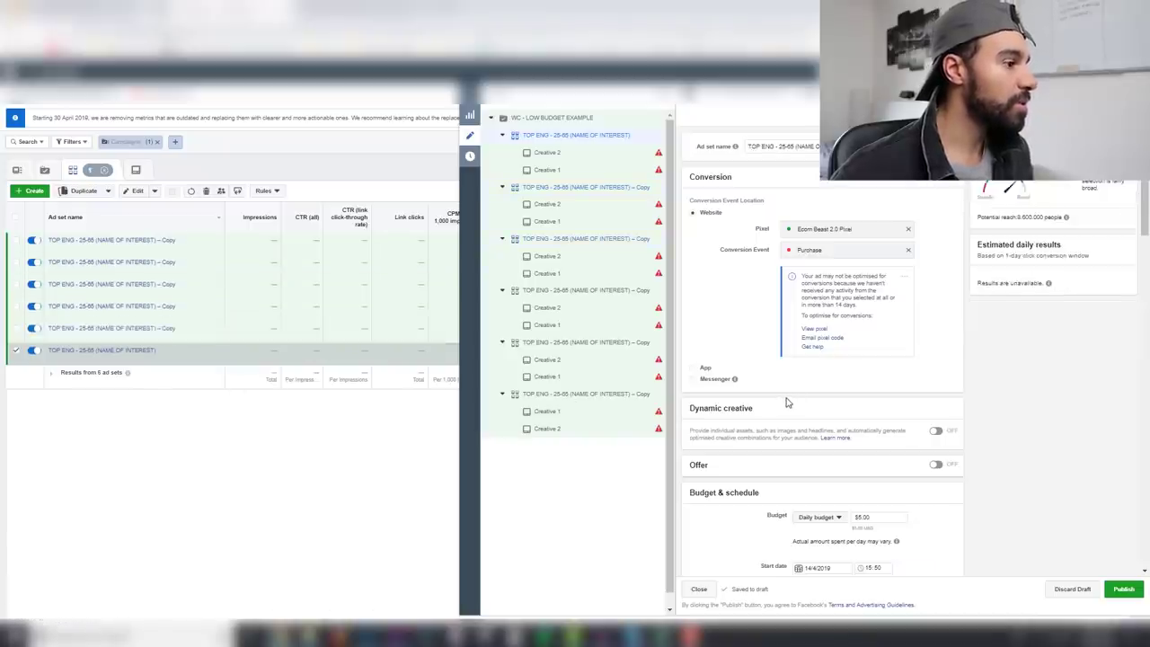
# Replace the name placeholder so the ad set reads 'TOP ENG - 25-65 (Pug) - MOBILE'
pyautogui.scroll(-3, 757, 392)
pyautogui.scroll(-10, 757, 392)
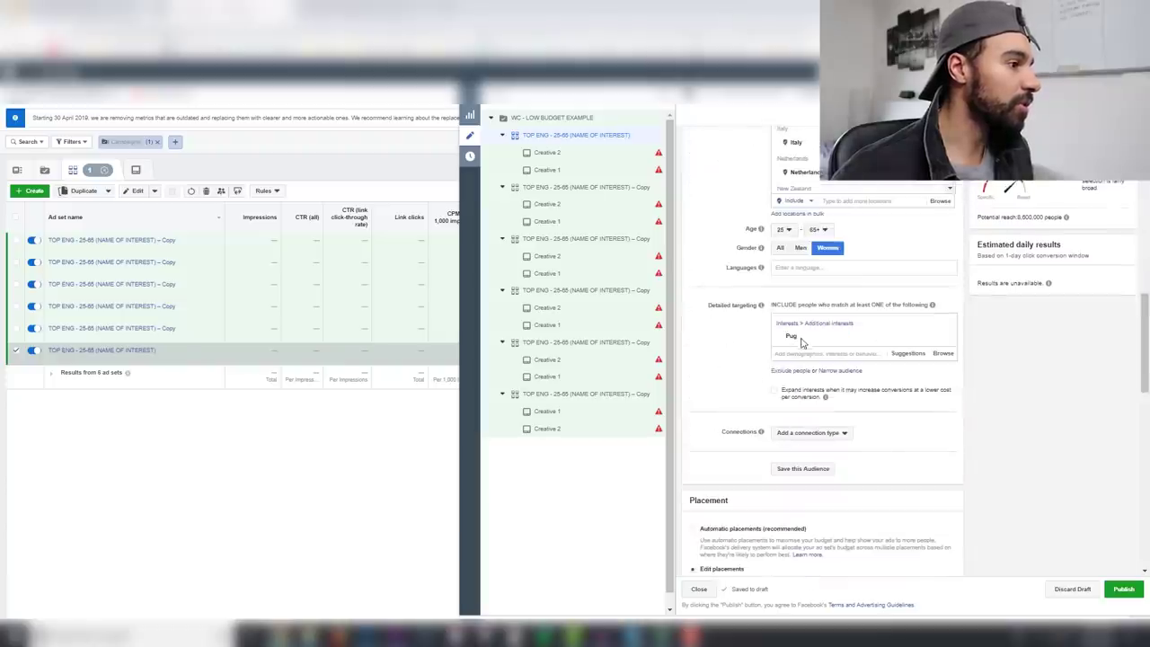
pyautogui.scroll(8, 739, 333)
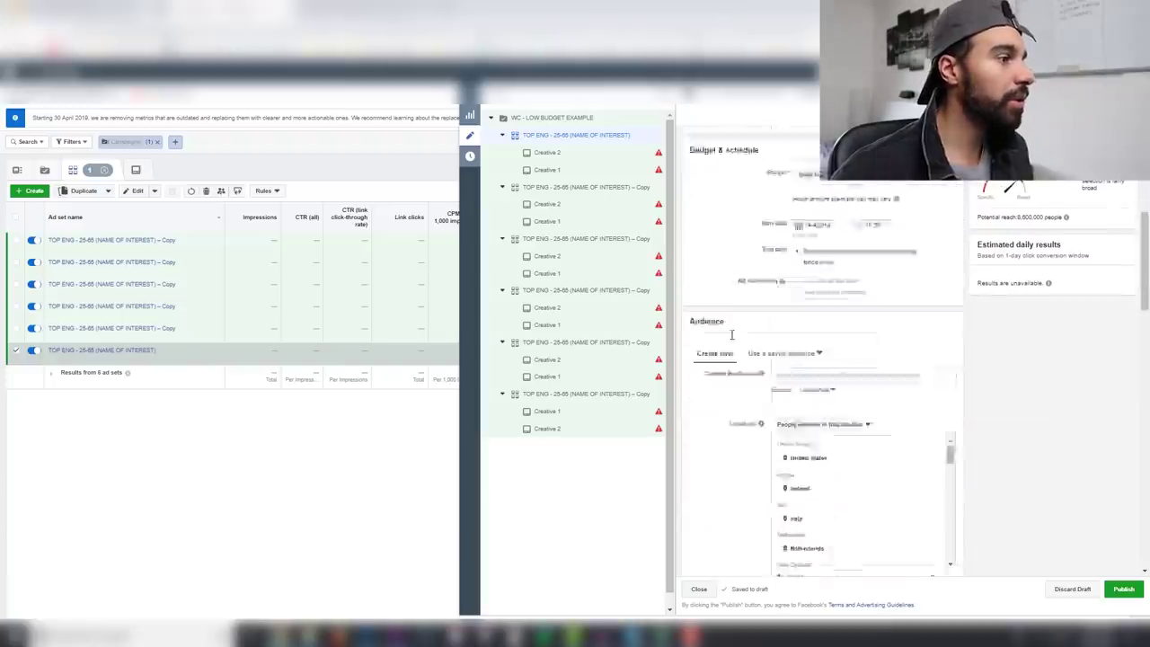
pyautogui.scroll(2, 745, 252)
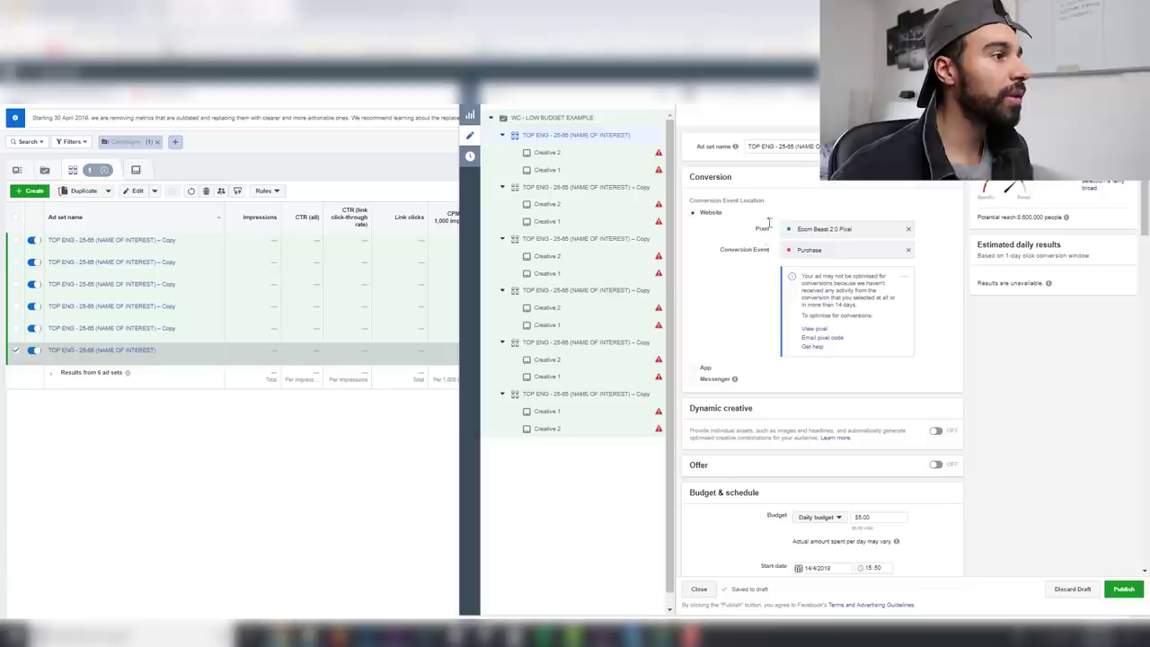
pyautogui.click(798, 147)
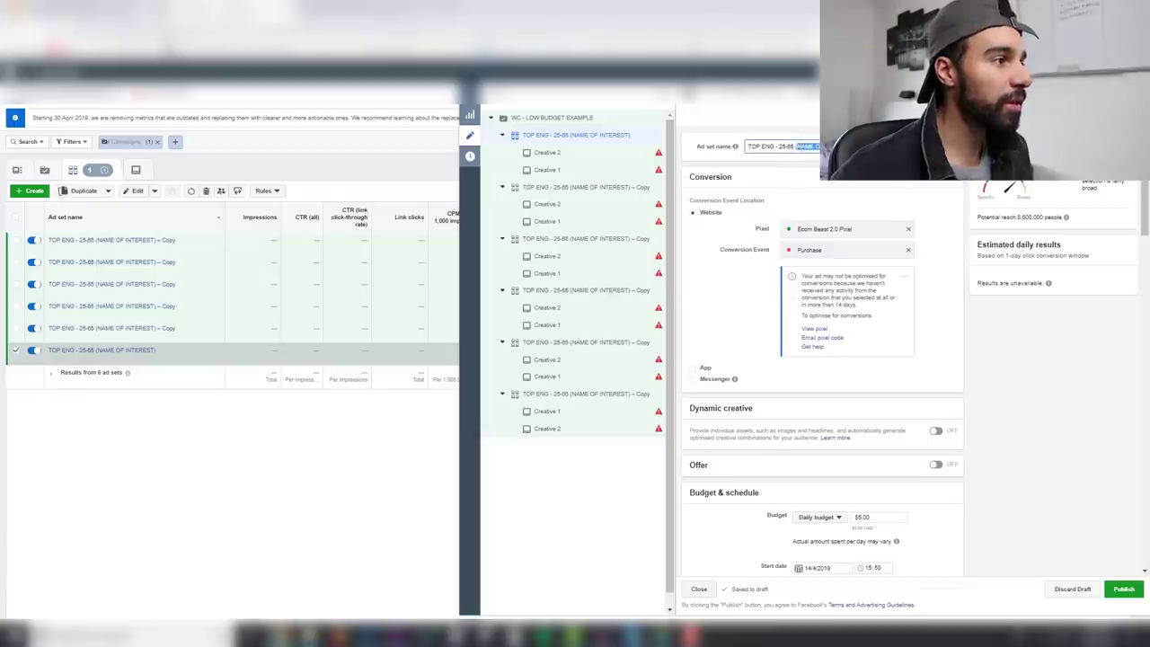
pyautogui.write('Pug')
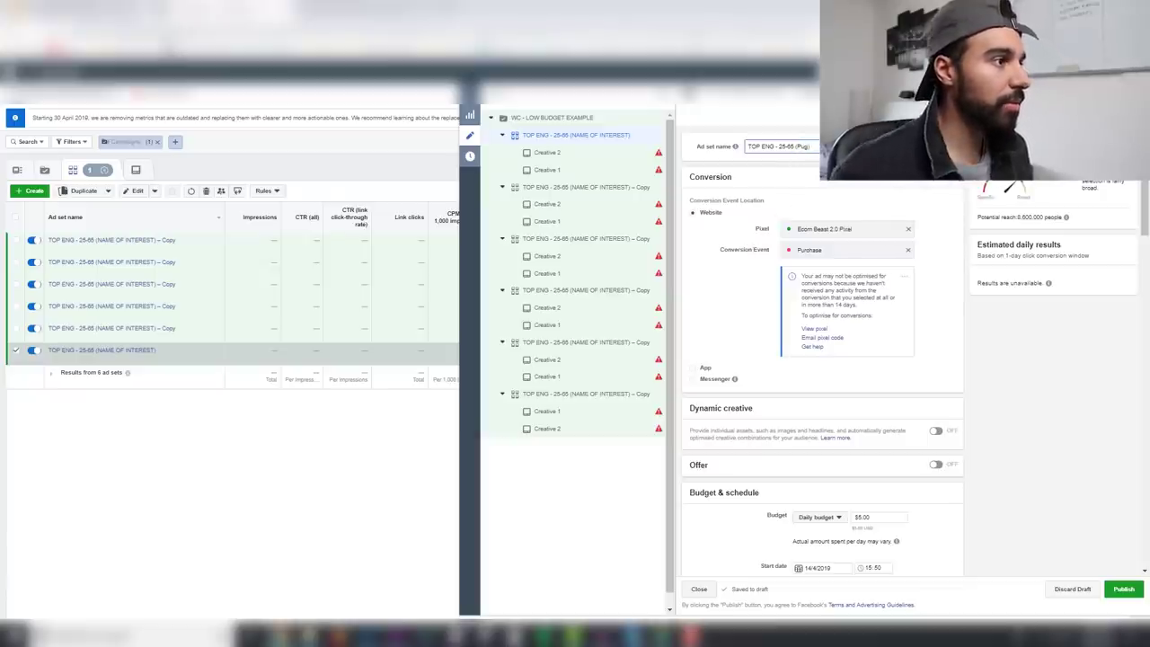
pyautogui.write(')')
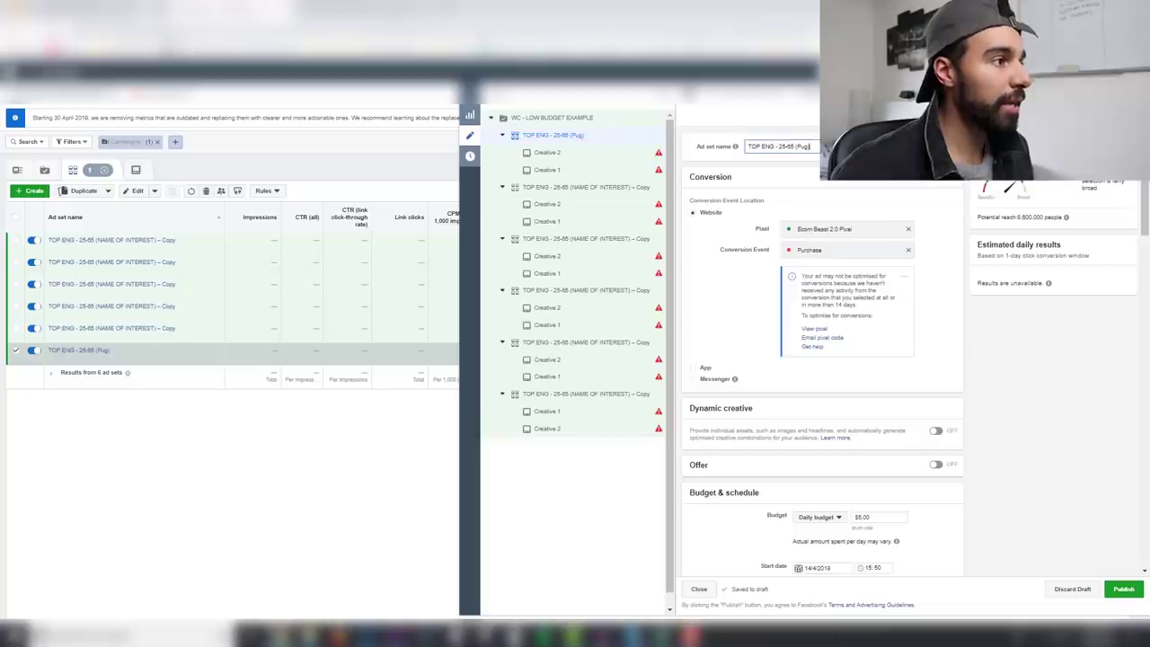
pyautogui.write(' - M')
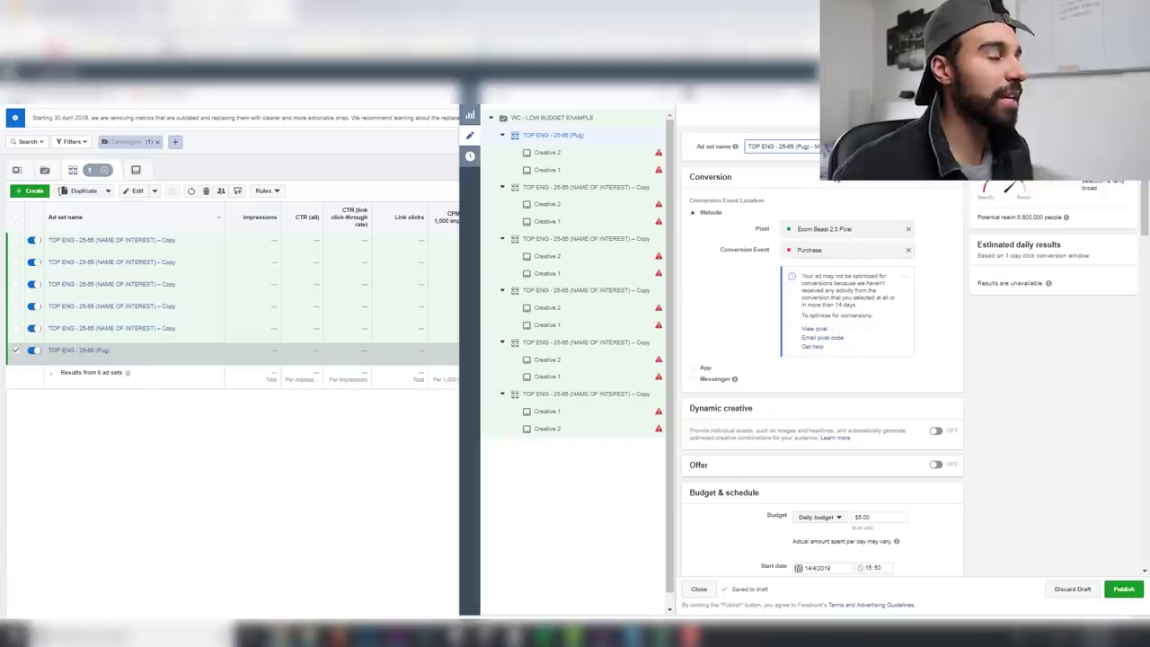
pyautogui.write('OBILE')
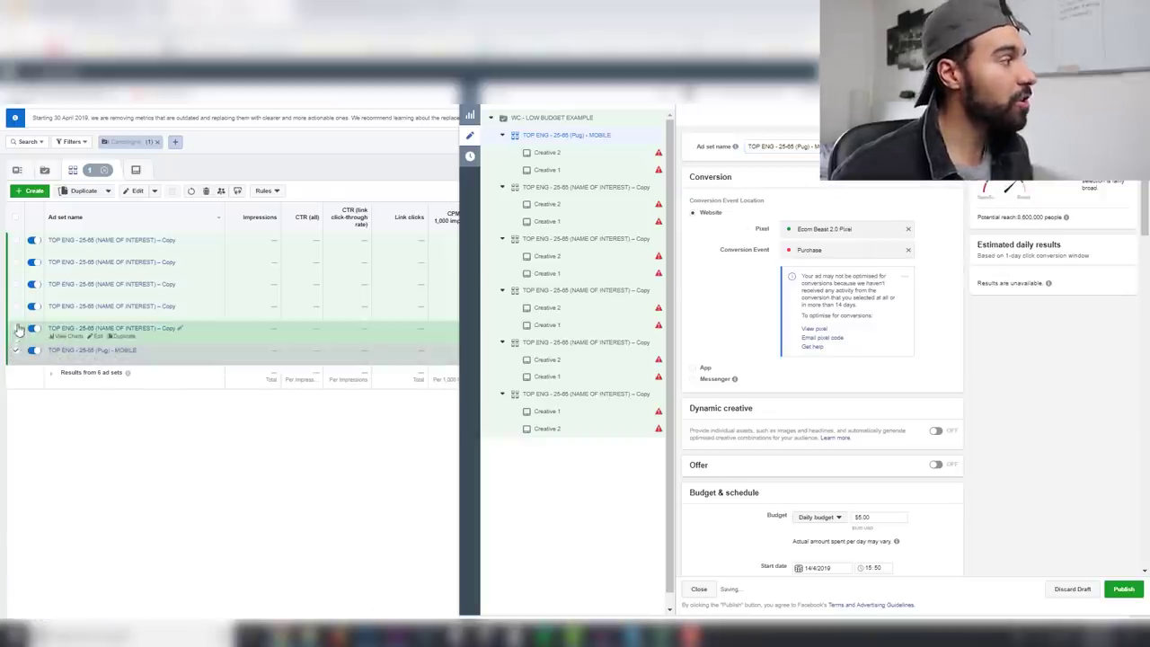
# Select all five copied ad sets and swap their Pug interest for French Bulldog
pyautogui.click(17, 328)
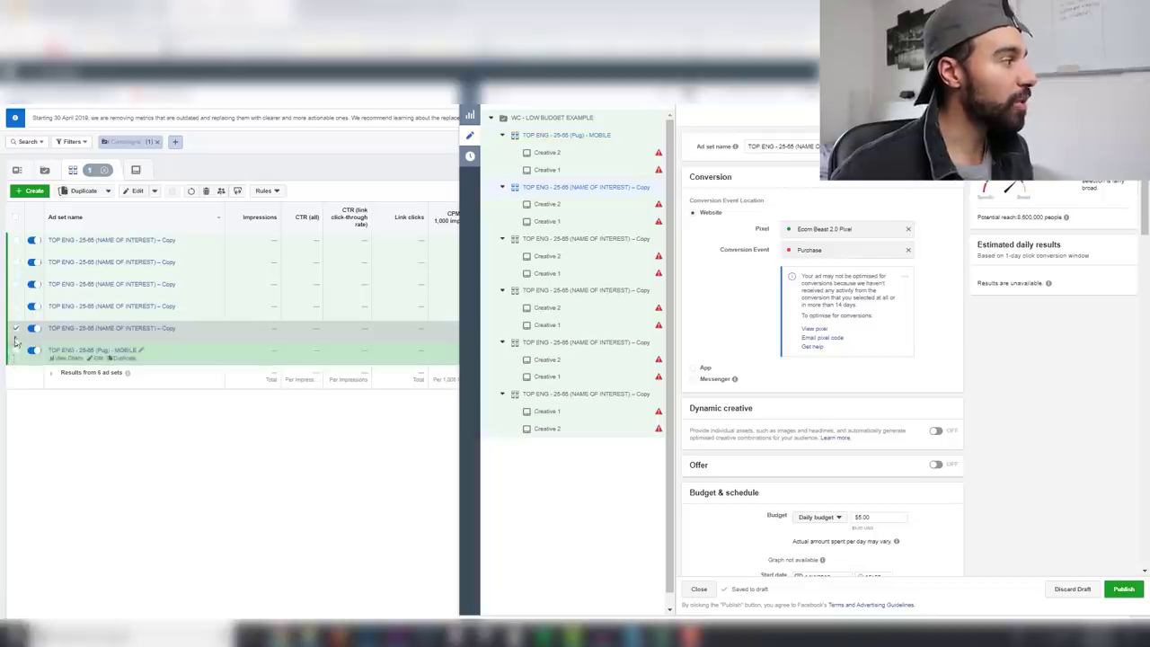
pyautogui.keyDown('shift'); pyautogui.click(17, 241); pyautogui.keyUp('shift')
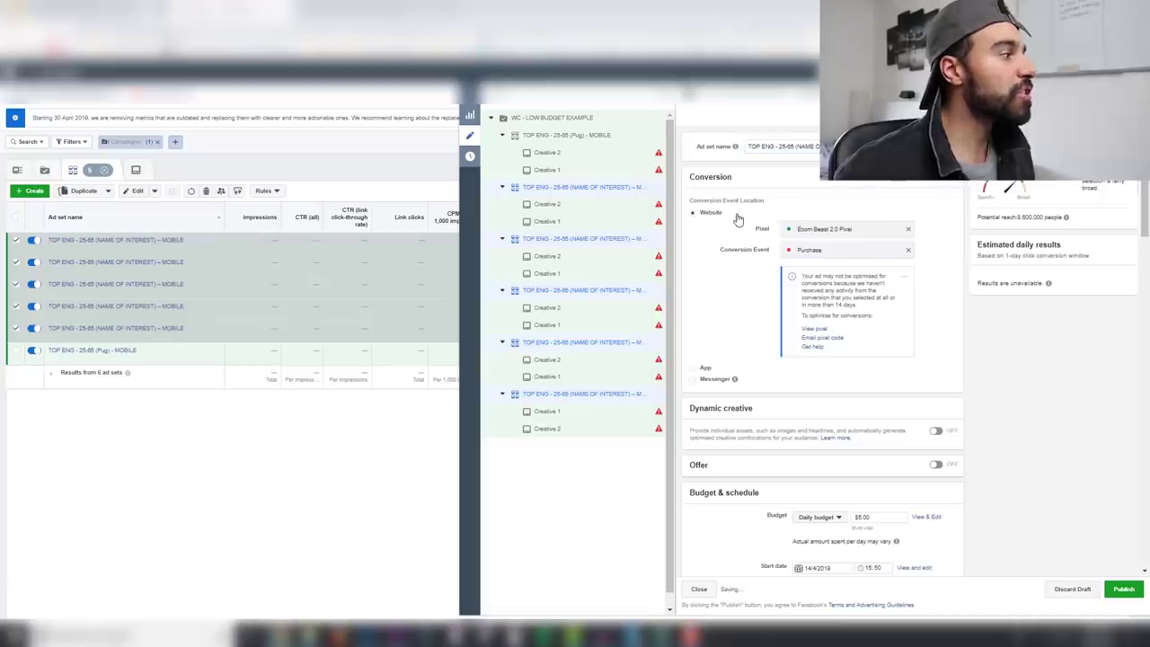
pyautogui.scroll(-5, 741, 216)
pyautogui.scroll(-10, 808, 242)
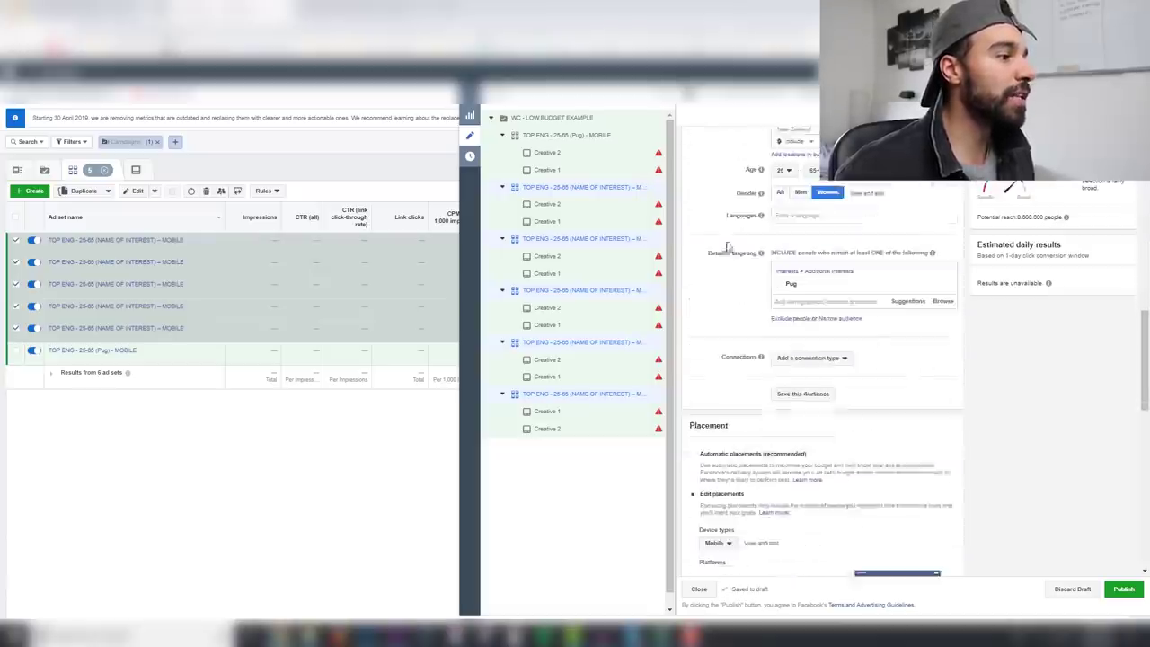
pyautogui.click(905, 288)
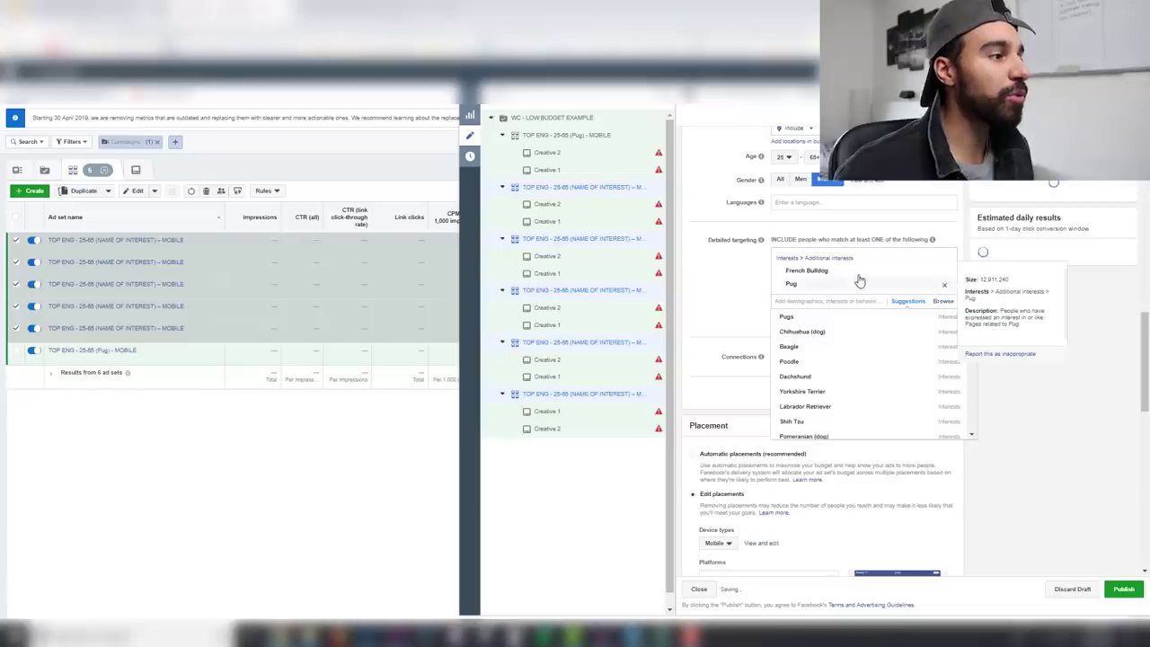
pyautogui.click(855, 279)
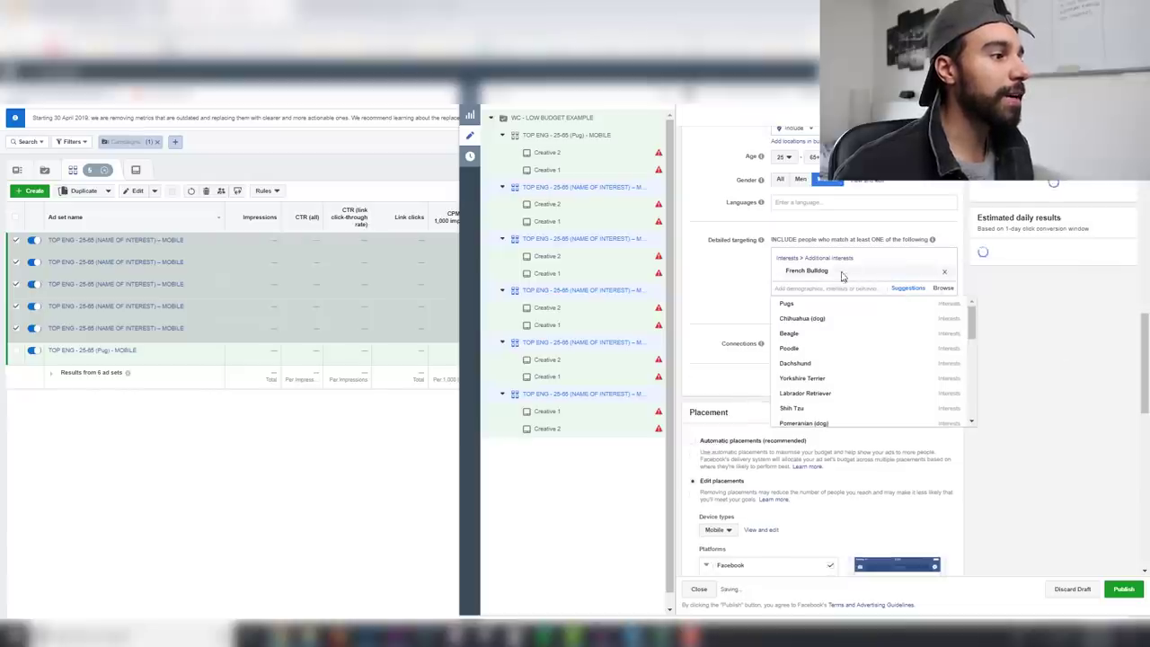
pyautogui.tripleClick(788, 274)
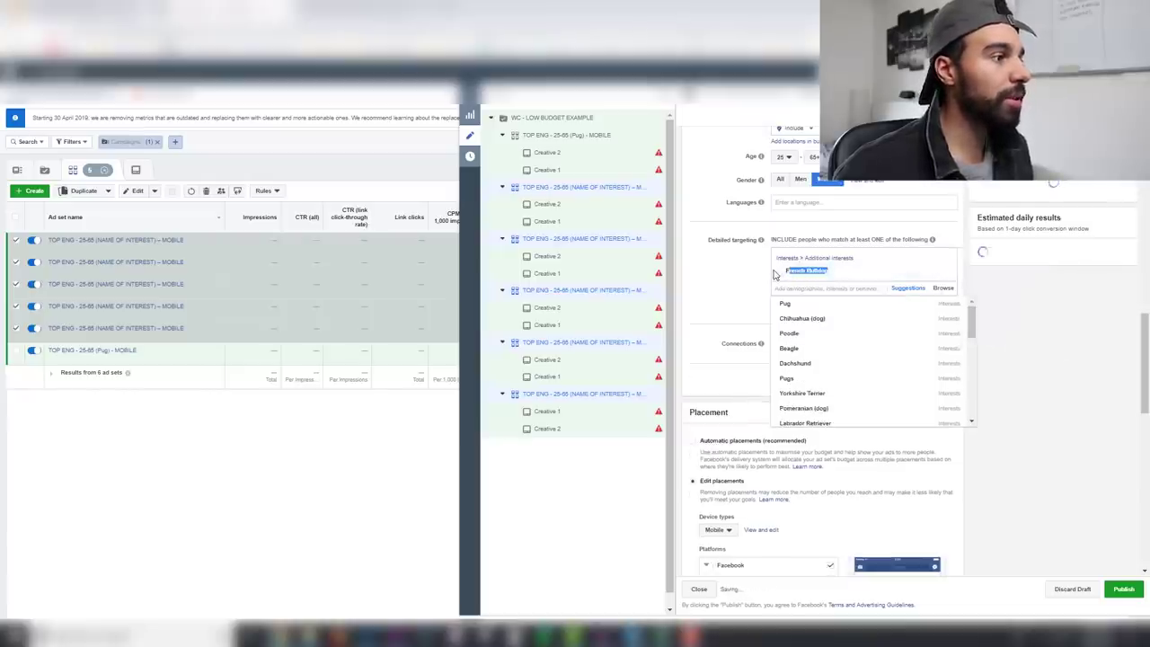
pyautogui.click(788, 275)
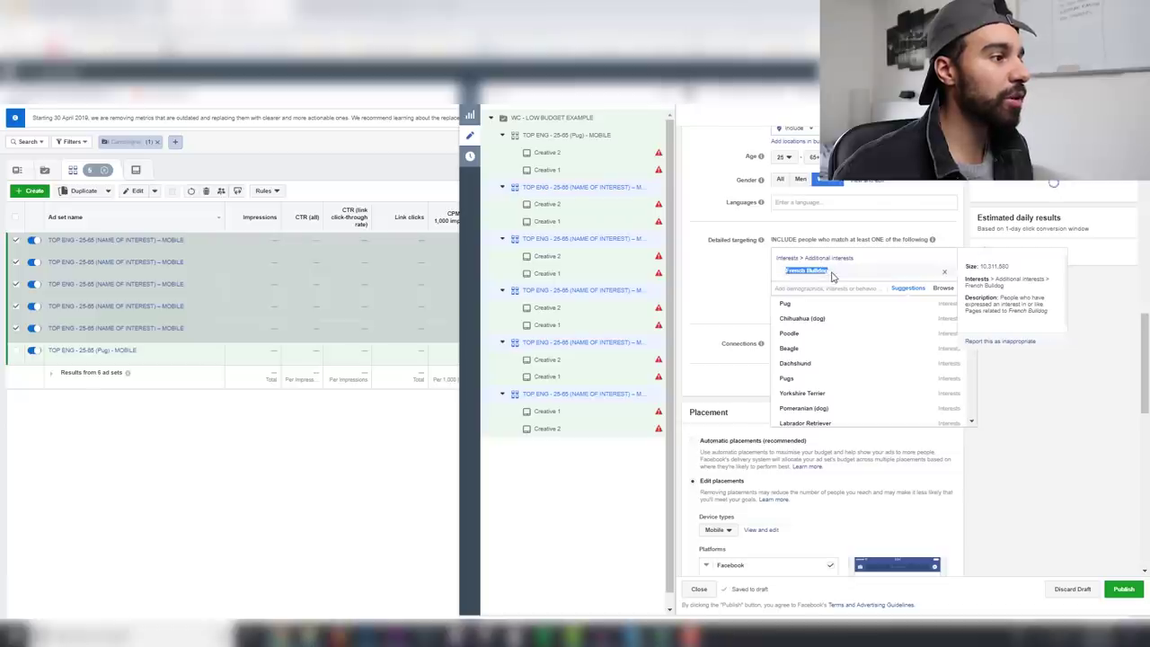
# Replace the interest placeholder in the ad set name with 'French Bulldog'
pyautogui.scroll(10, 790, 234)
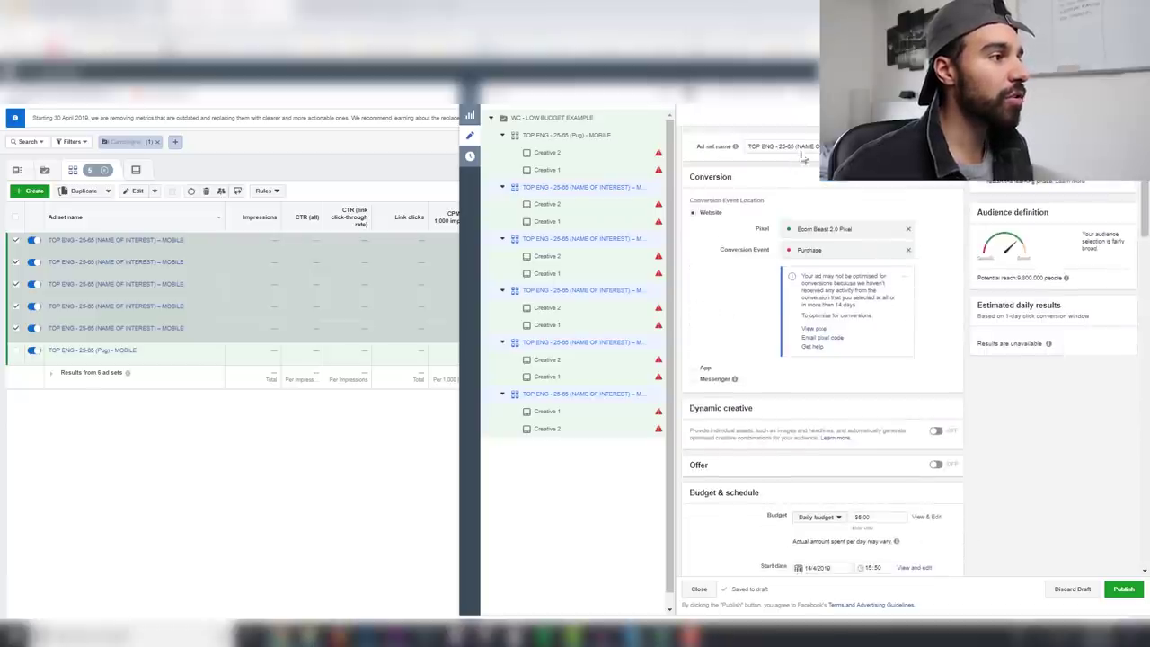
pyautogui.moveTo(797, 147); pyautogui.dragTo(845, 146)
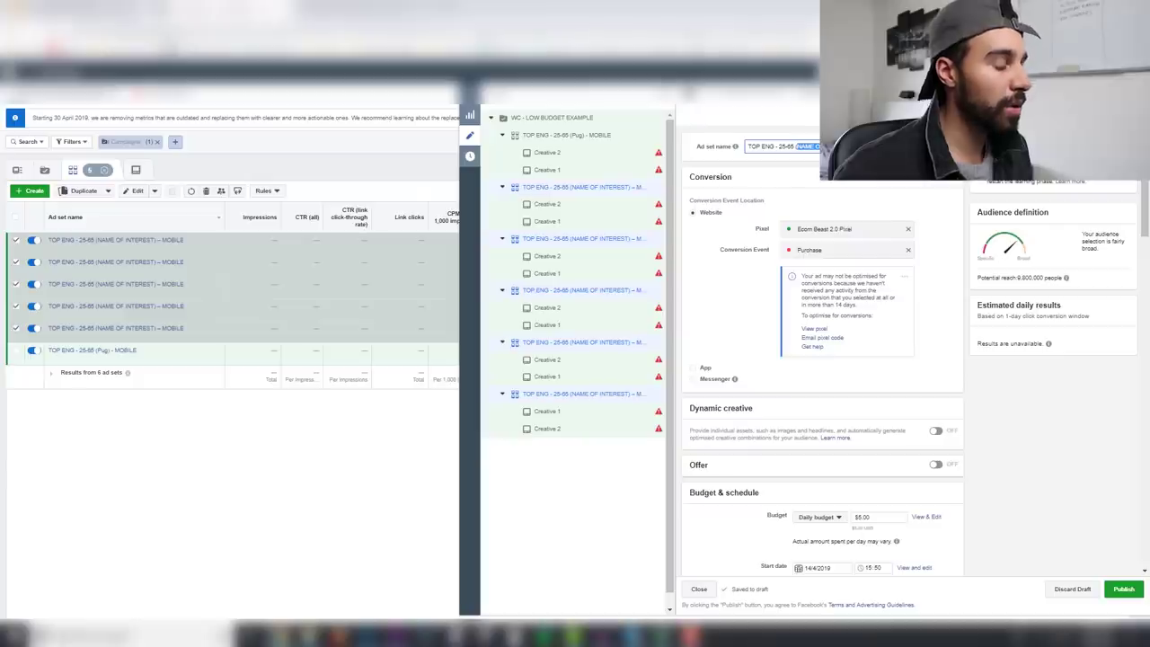
pyautogui.write('French Bulldog')
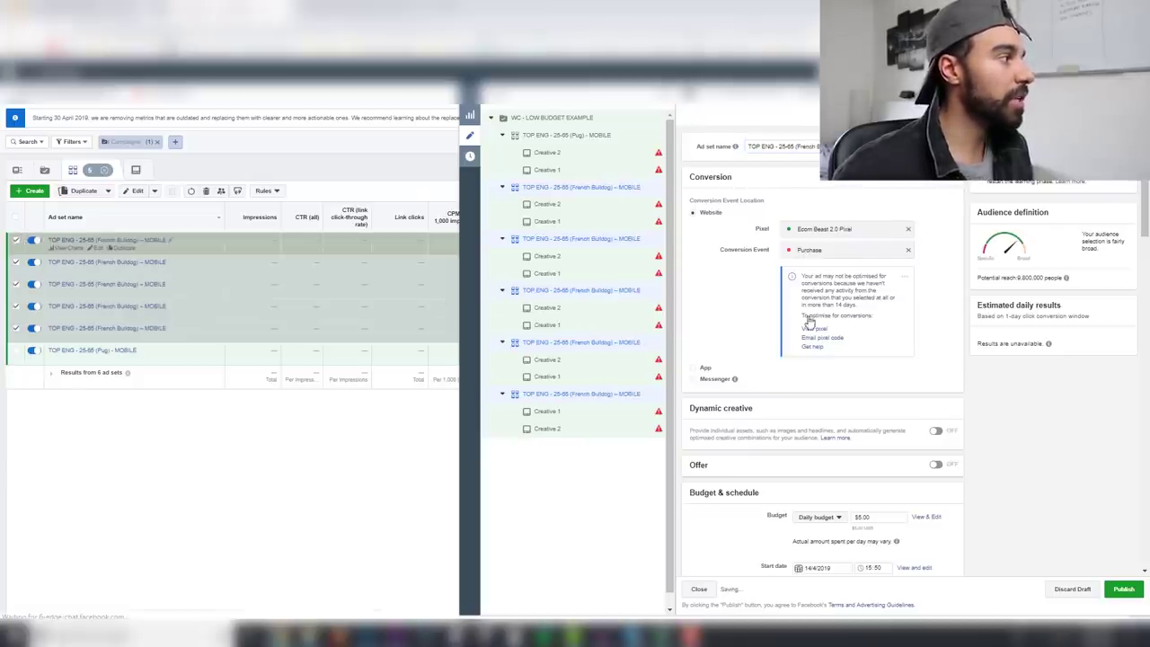
# Add Chihuahua (dog) as the targeted interest and remove French Bulldog for the four ad sets
pyautogui.scroll(-15, 763, 336)
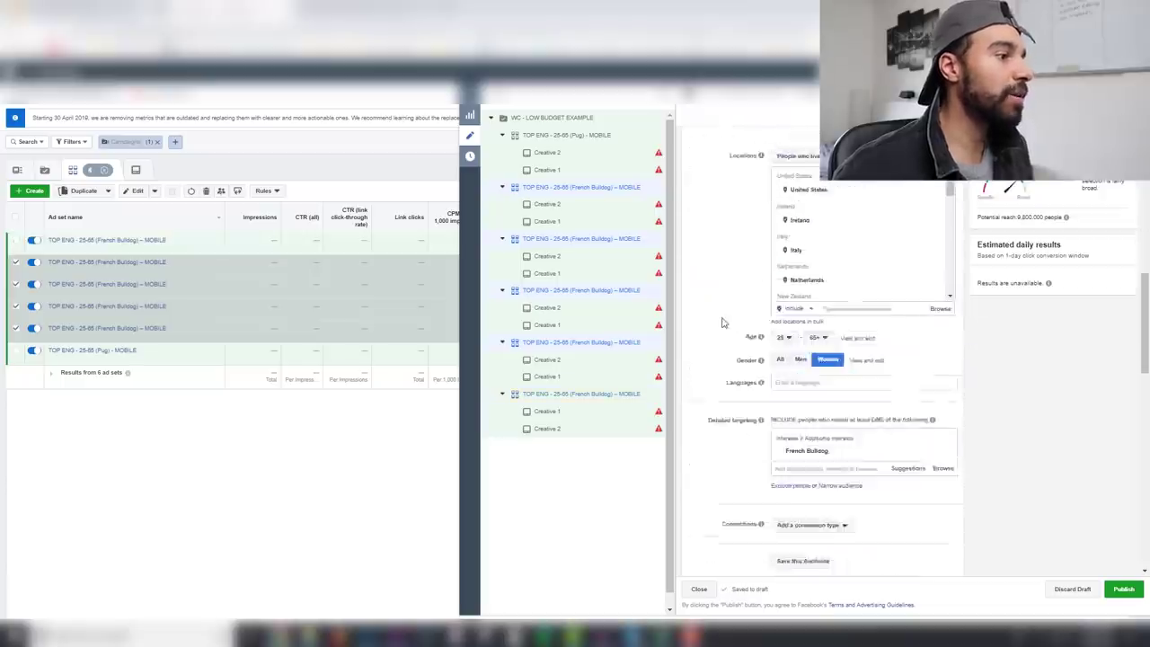
pyautogui.scroll(4, 863, 274)
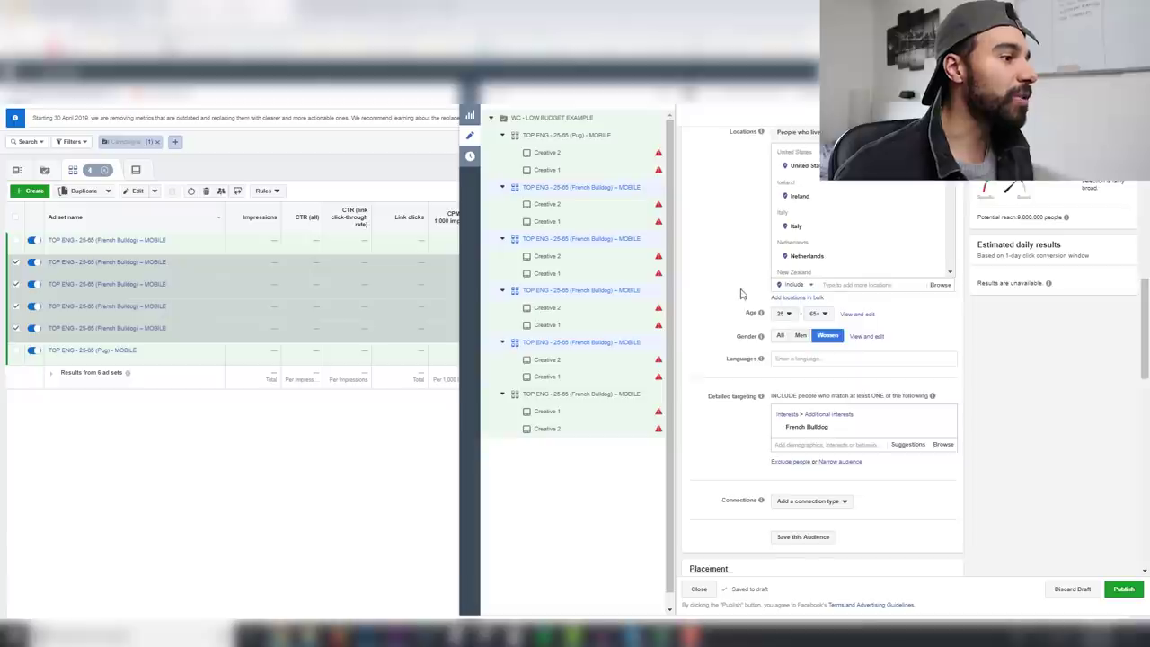
pyautogui.scroll(-1, 742, 290)
pyautogui.click(907, 367)
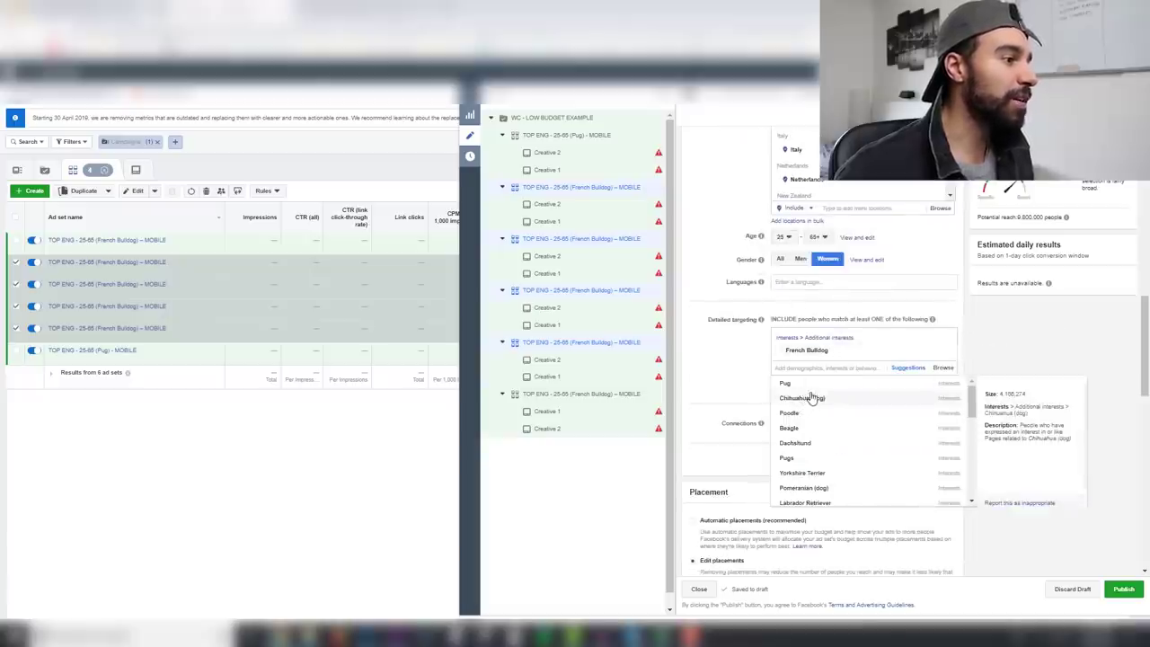
pyautogui.click(808, 401)
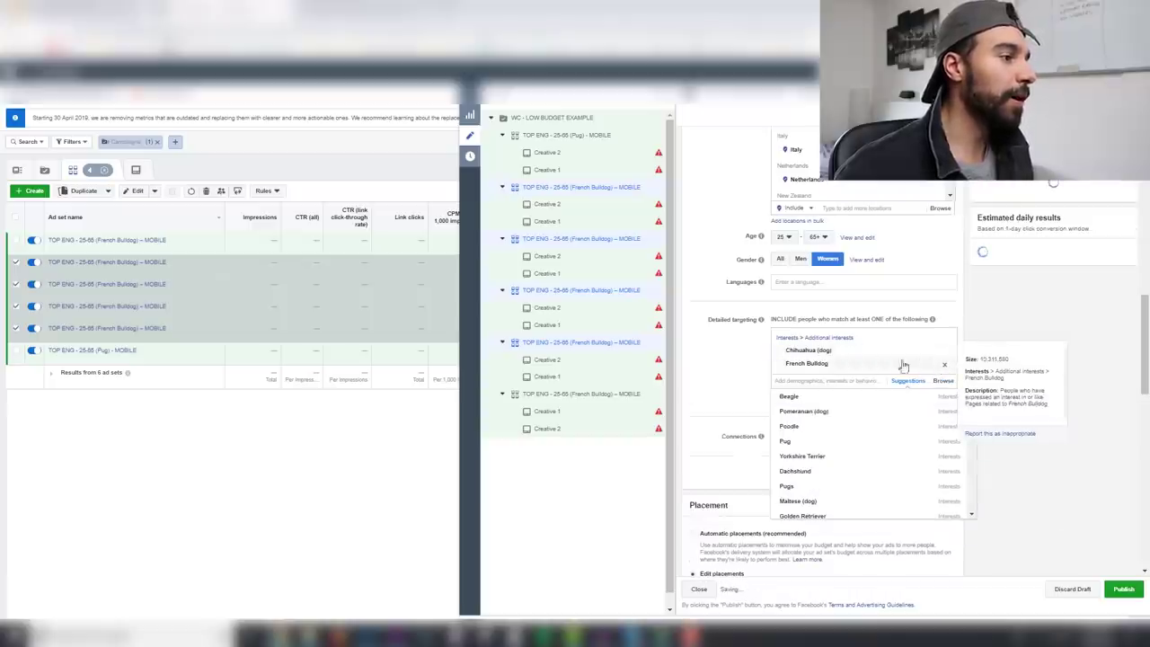
pyautogui.tripleClick(786, 352)
pyautogui.hotkey('ctrl', 'c')
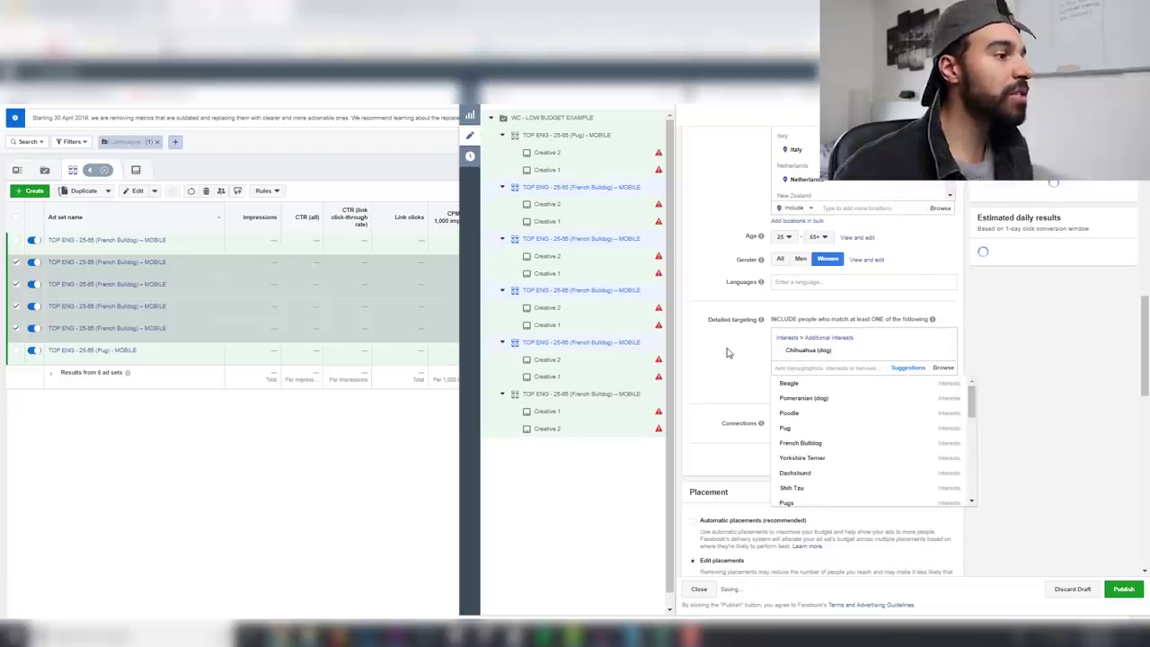
# Rename the four ad sets to TOP ENG - 25-65 (Chihuahua (dog)) – MOBILE and check the potential reach
pyautogui.scroll(10, 787, 352)
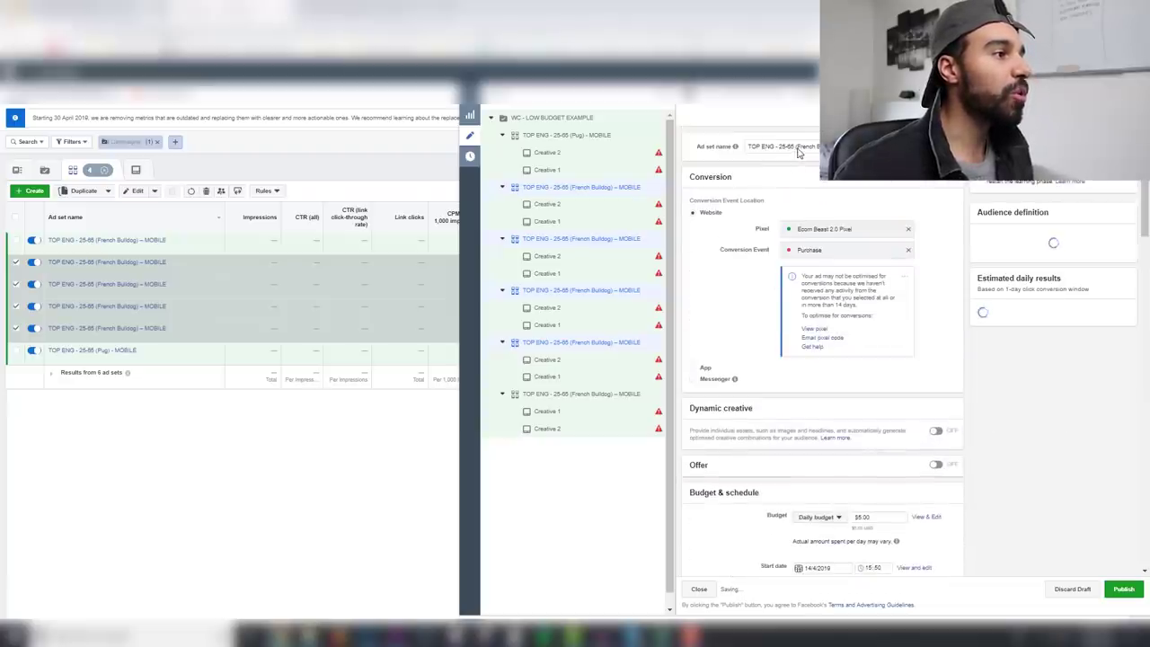
pyautogui.moveTo(796, 147); pyautogui.dragTo(813, 148)
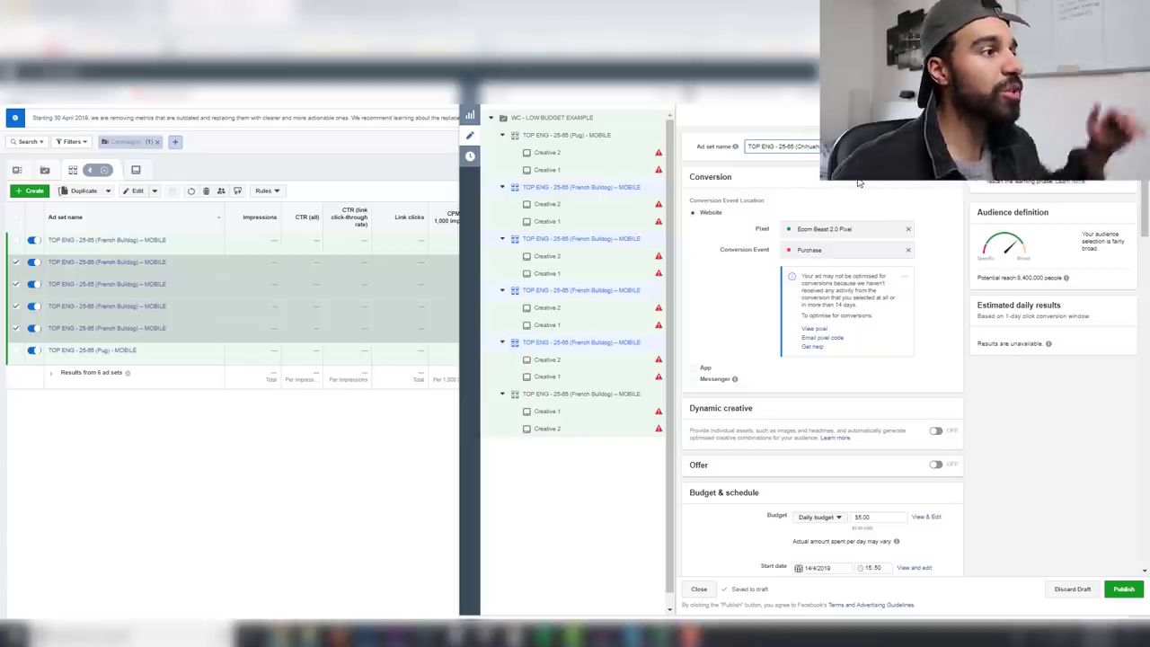
pyautogui.hotkey('ctrl', 'v')
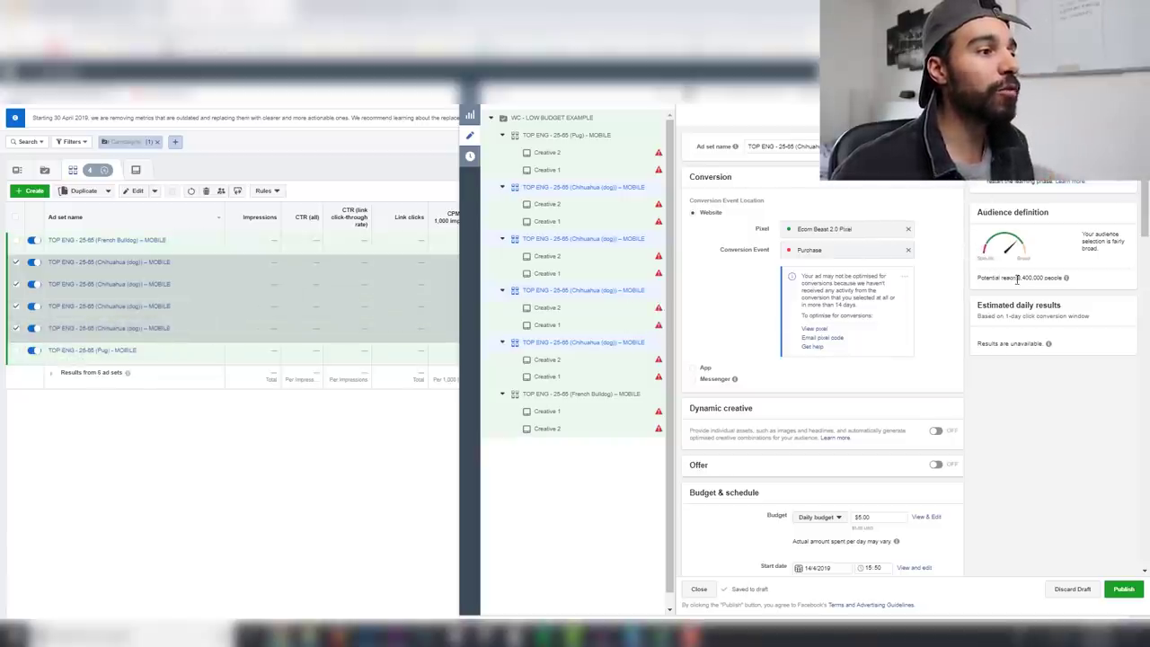
pyautogui.moveTo(1016, 278); pyautogui.dragTo(1063, 279)
# Switch to the Low Budget FB Strategy slides and advance to the WC - Purchase diagram on slide 6
pyautogui.moveTo(1064, 280)
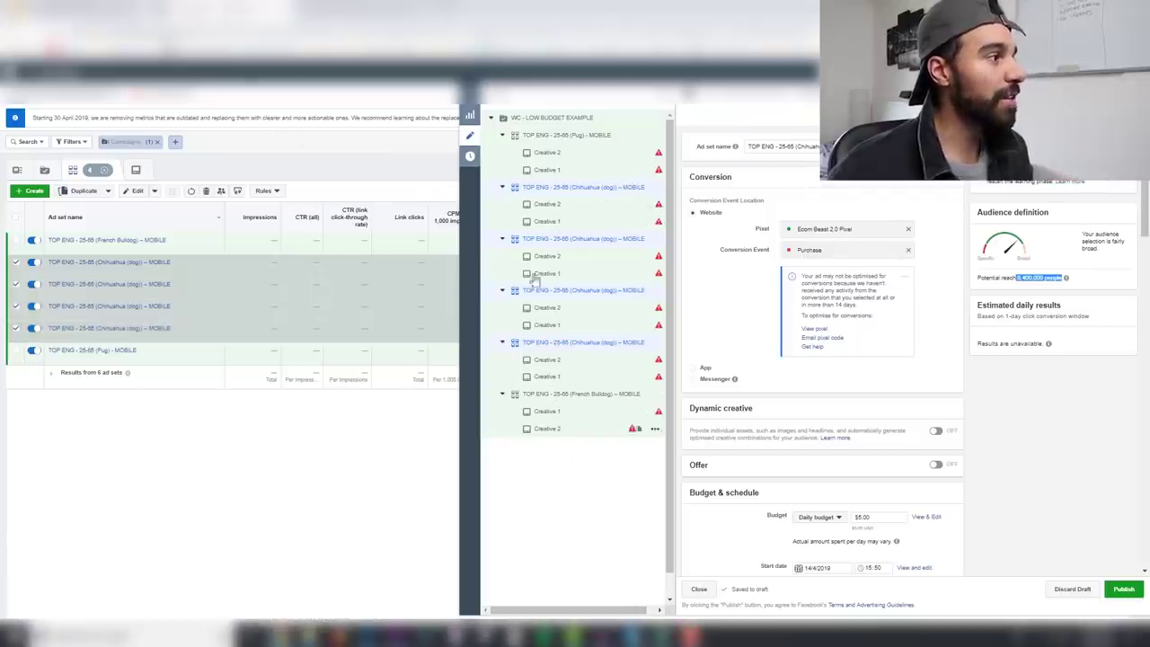
pyautogui.click(79, 13)
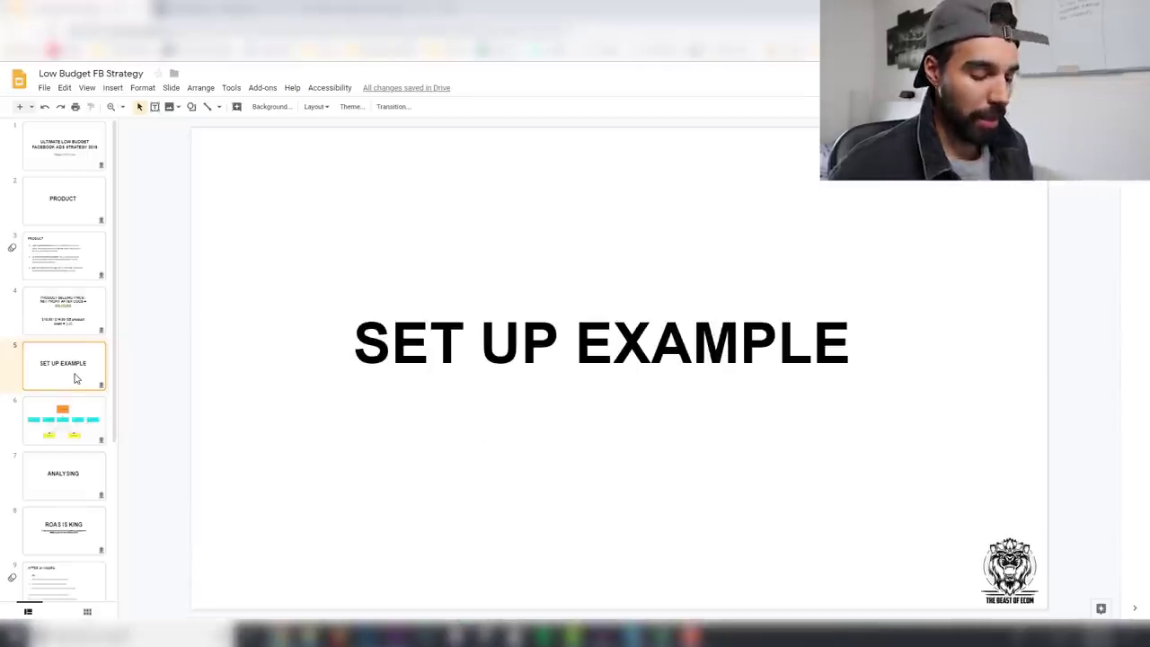
pyautogui.press('Down')
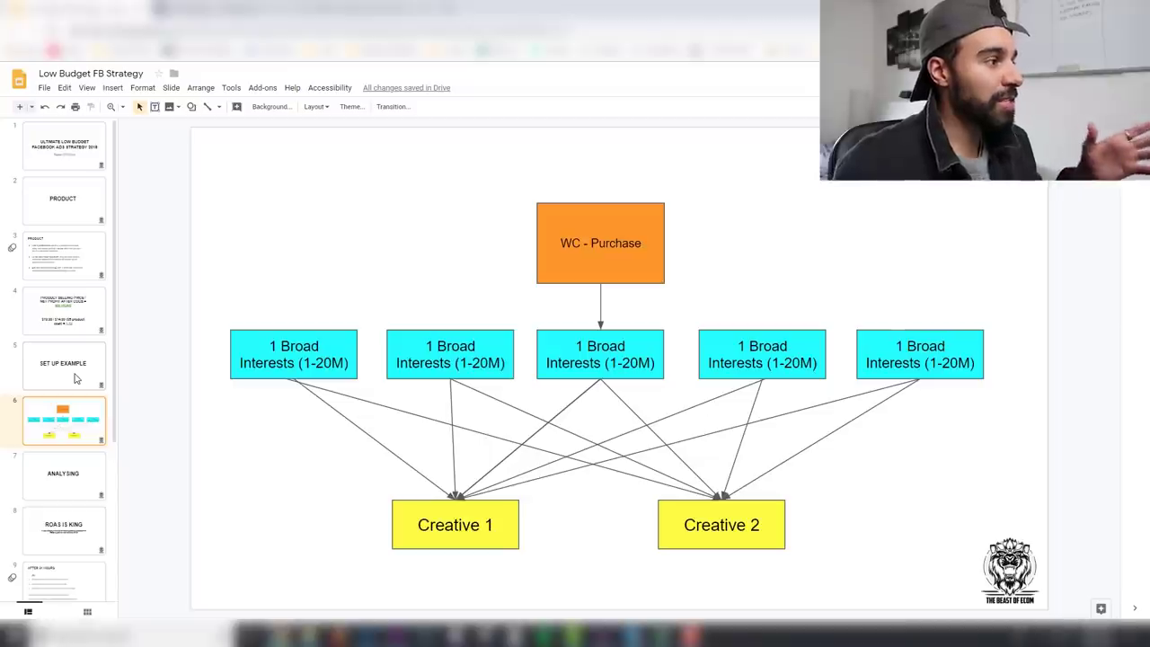